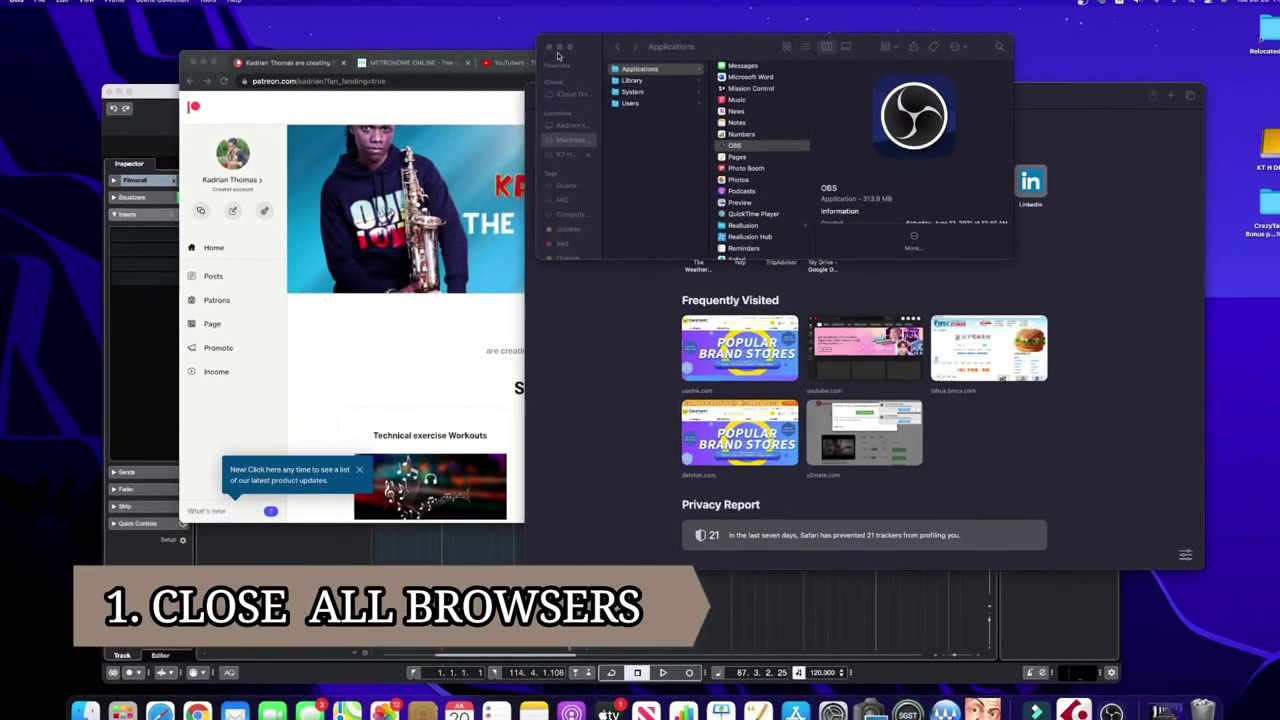
# Close Finder, quit Safari, close all four Chrome tabs, then launch Filmora from the Dock
pyautogui.click(646, 106)
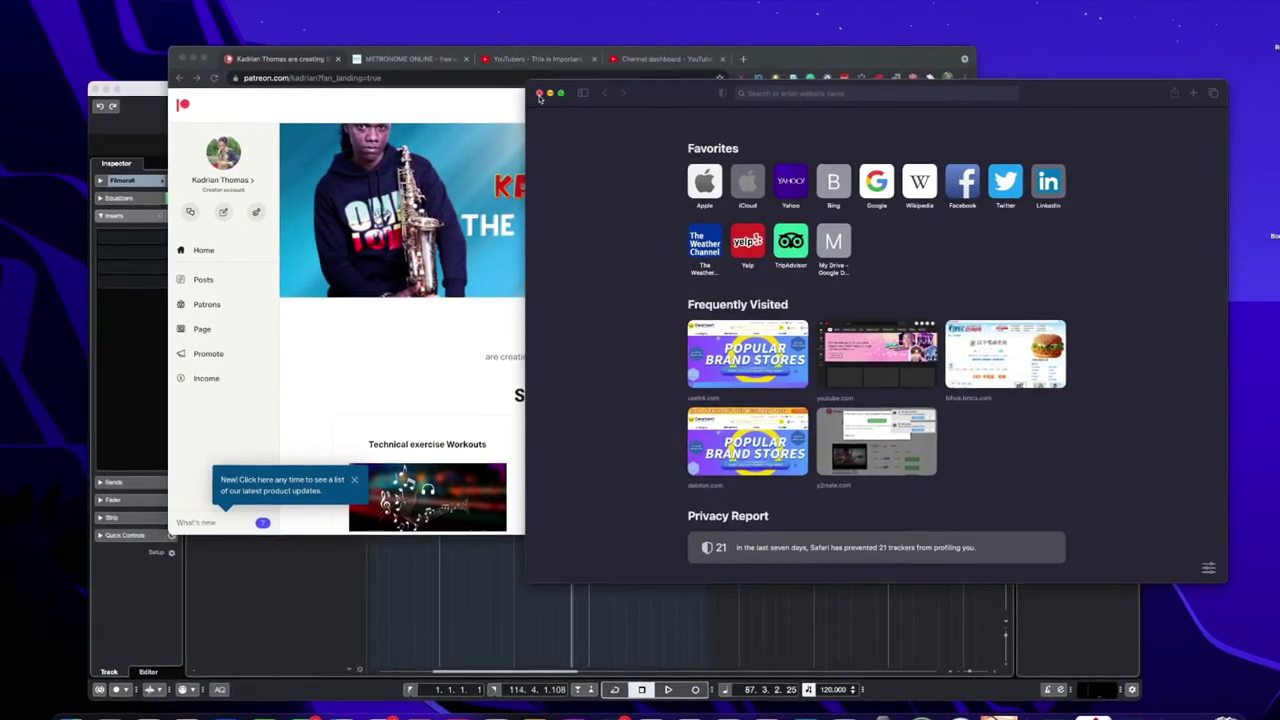
pyautogui.press('super+q')
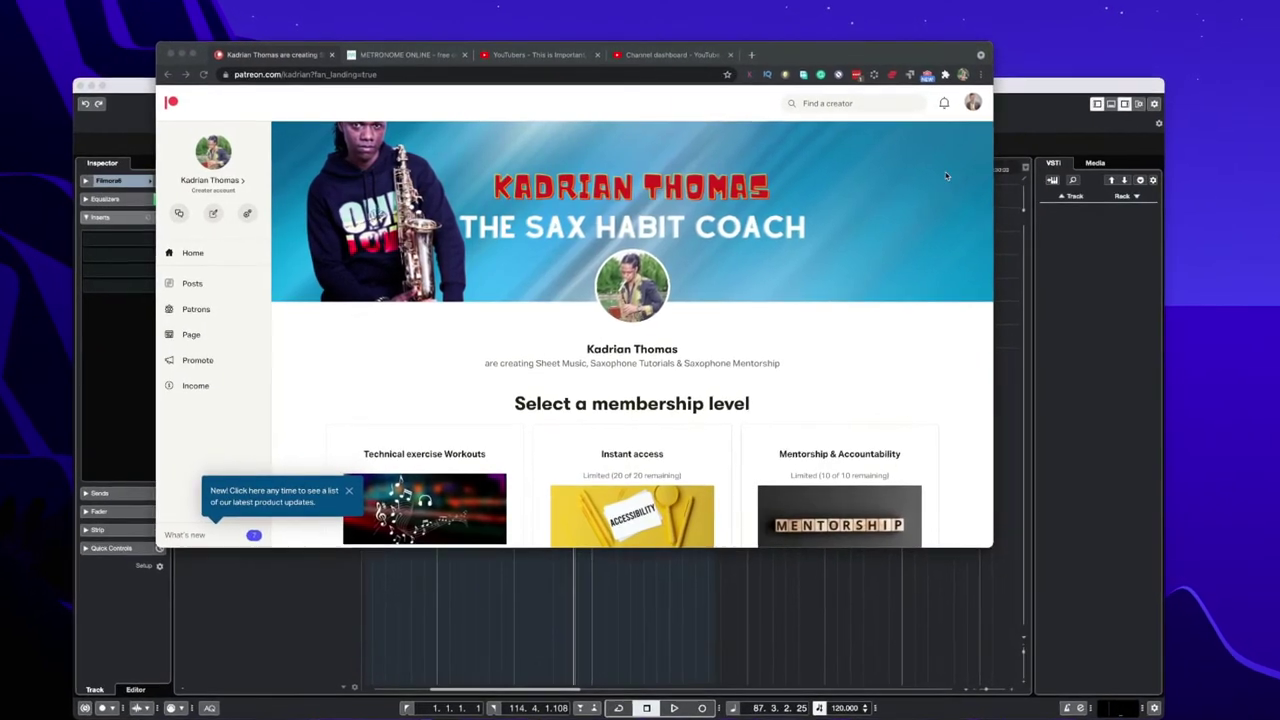
pyautogui.click(734, 53)
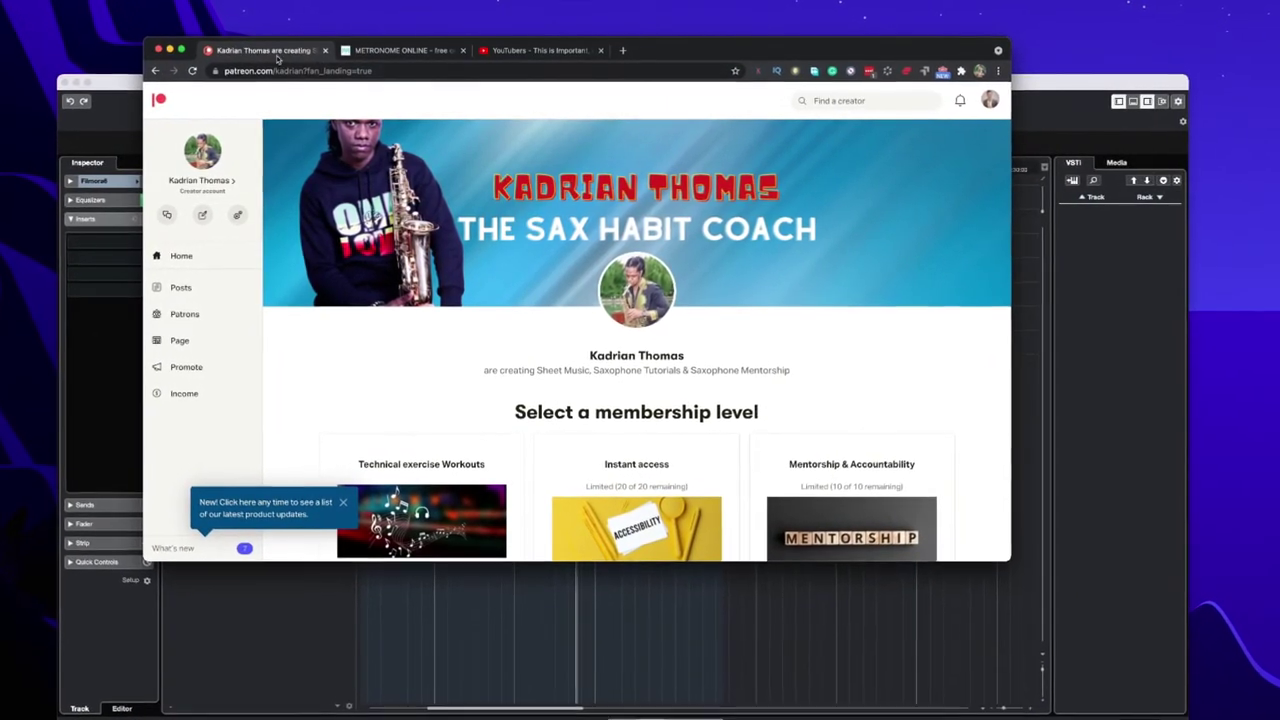
pyautogui.click(602, 48)
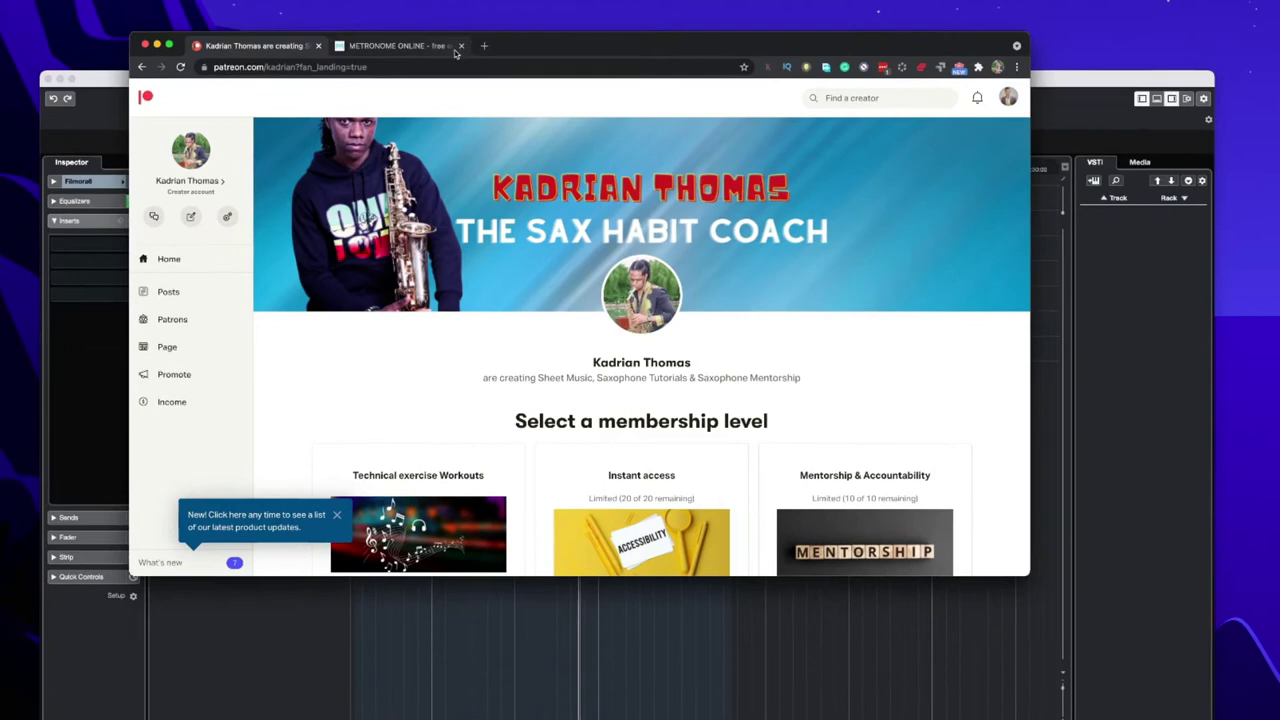
pyautogui.click(460, 43)
pyautogui.click(314, 43)
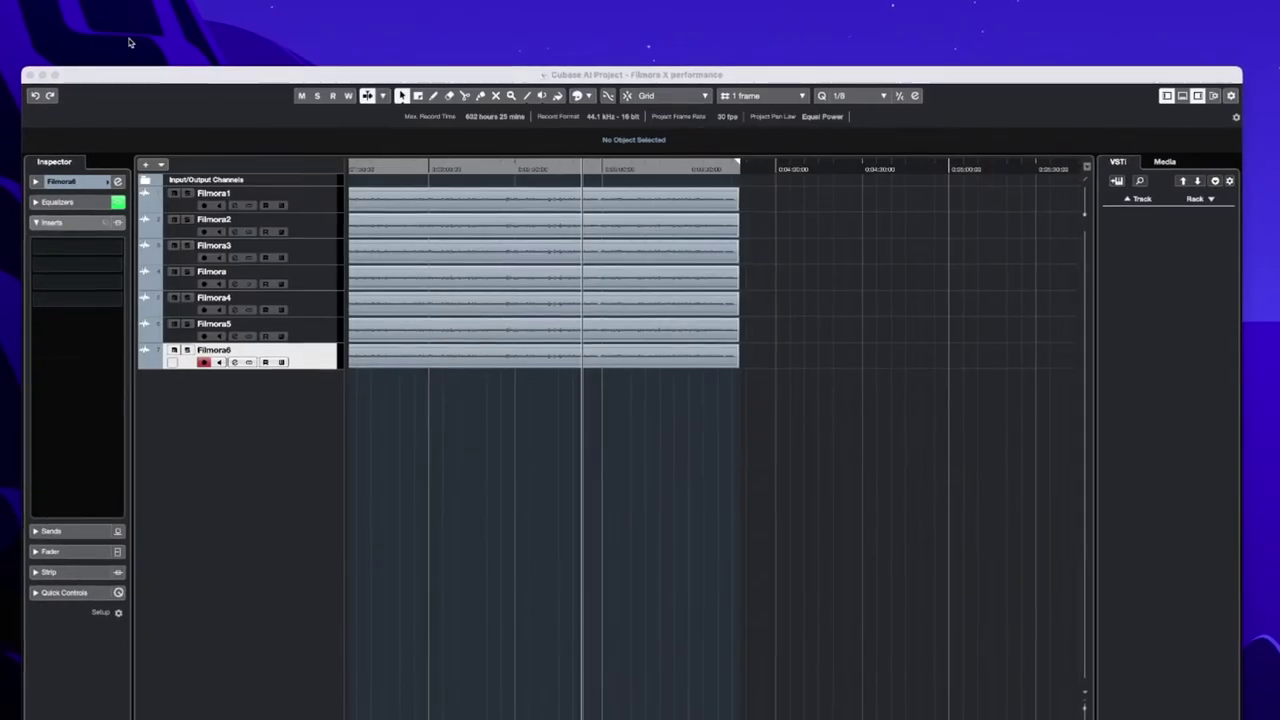
pyautogui.click(20, 74)
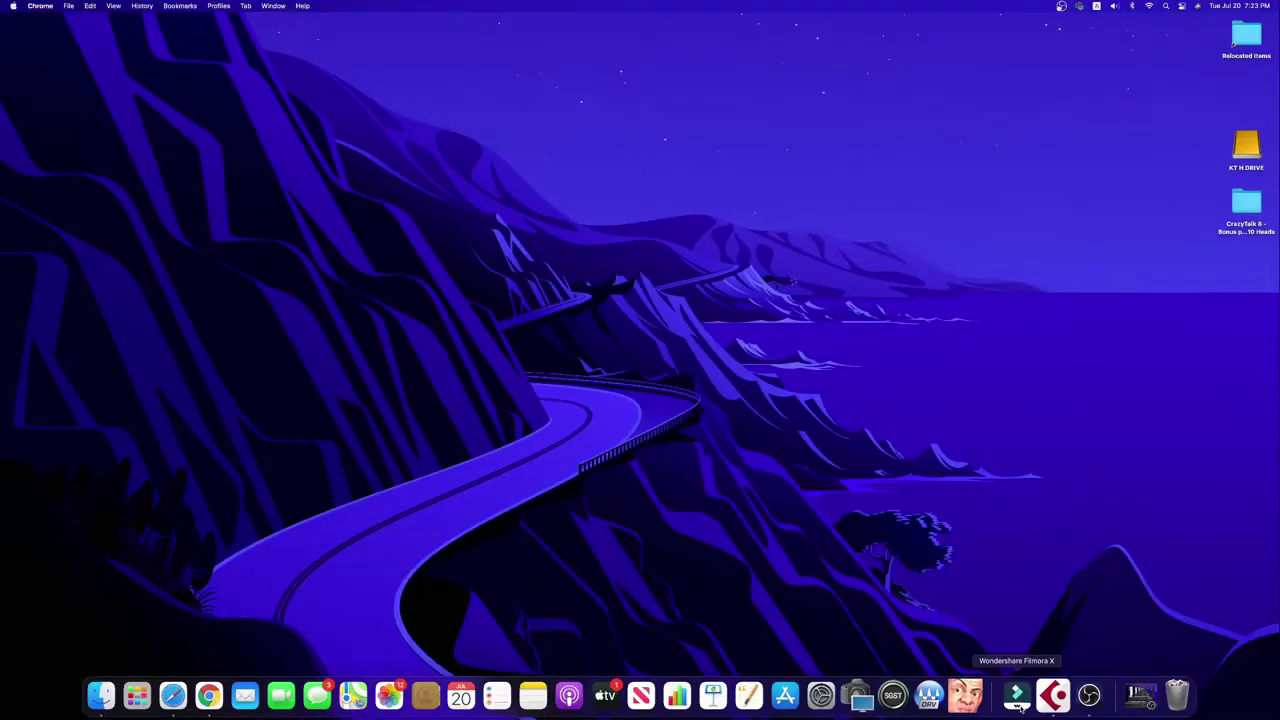
# Bring up Filmora's Performance preferences
pyautogui.click(1017, 695)
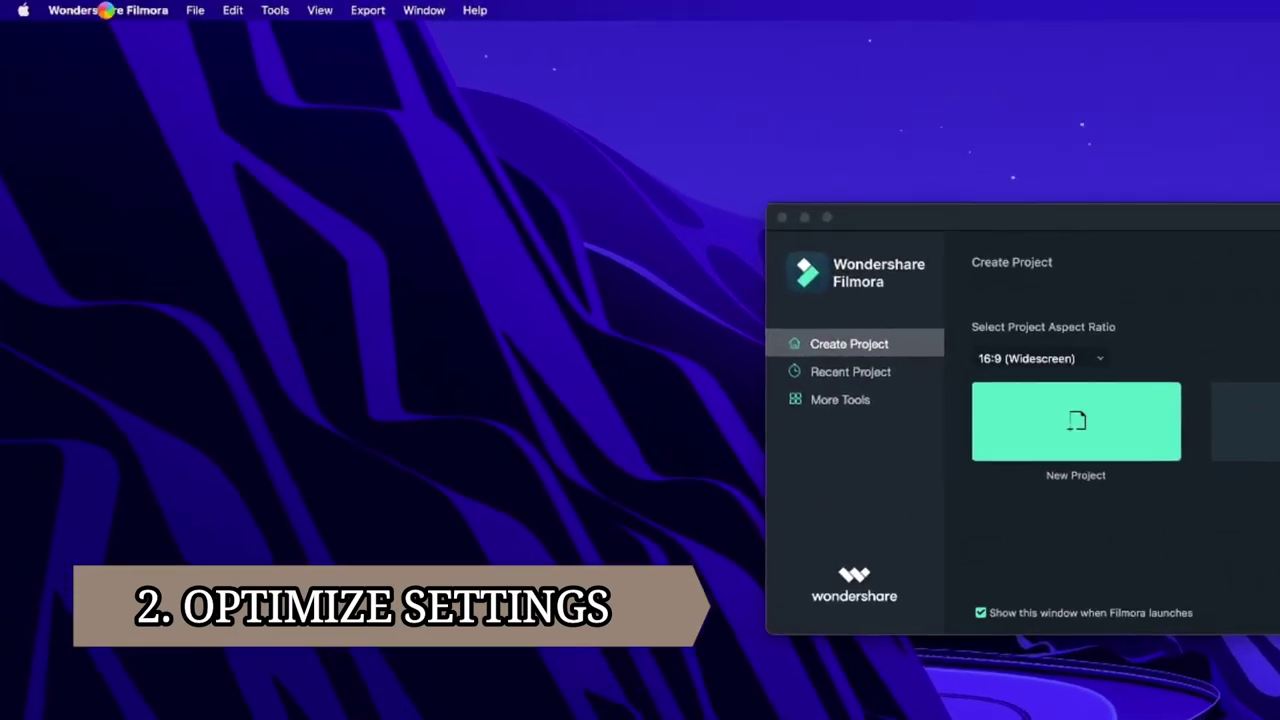
pyautogui.click(62, 6)
pyautogui.click(156, 84)
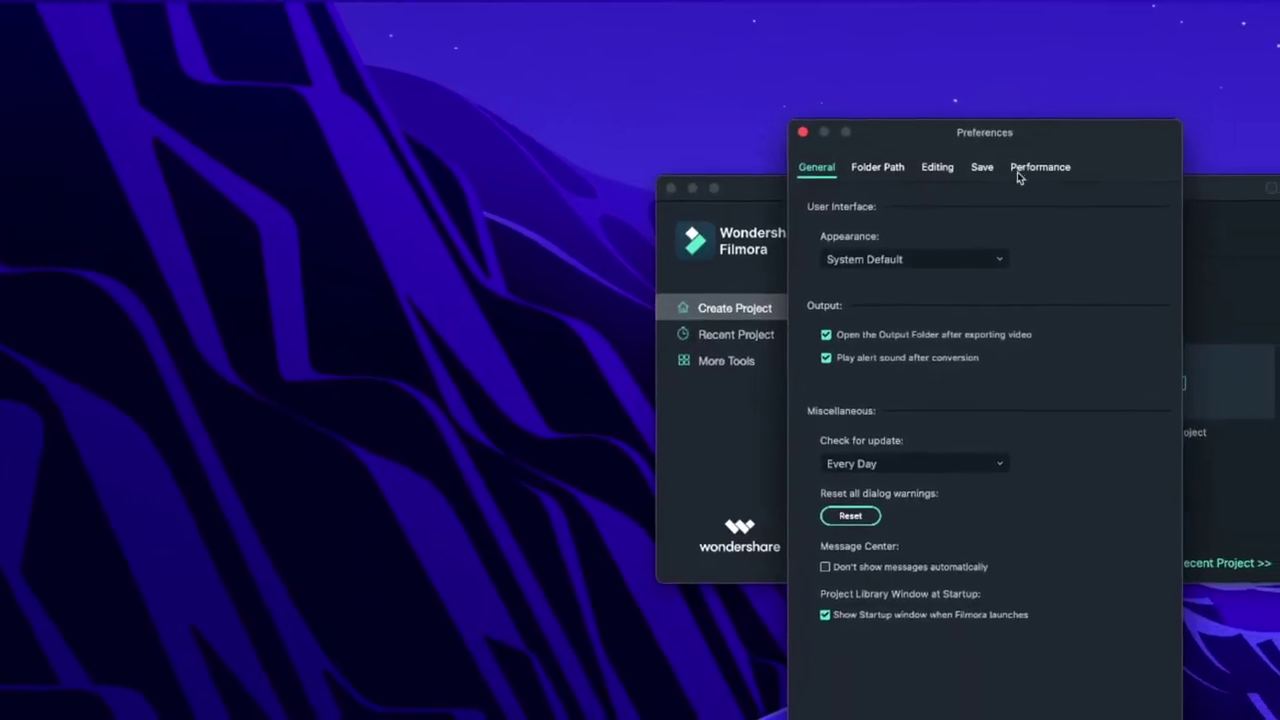
pyautogui.click(1020, 168)
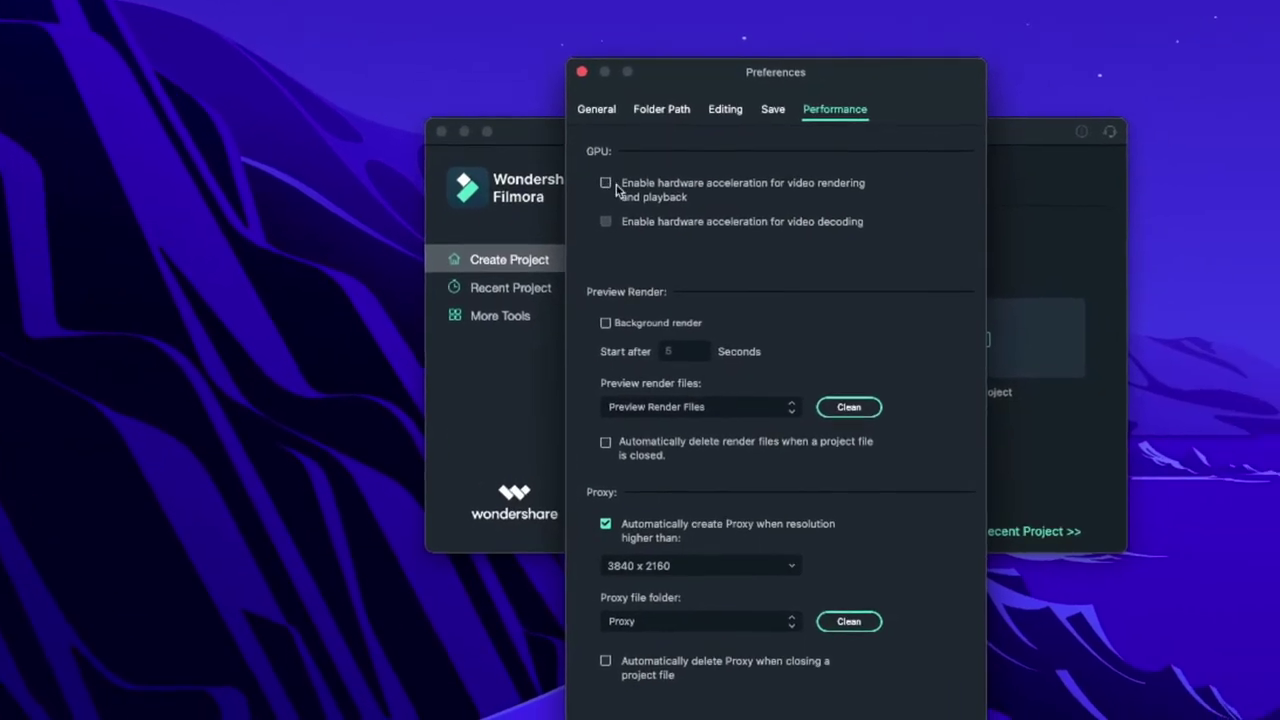
# Enable hardware acceleration for rendering and decoding plus background render, and apply
pyautogui.click(718, 211)
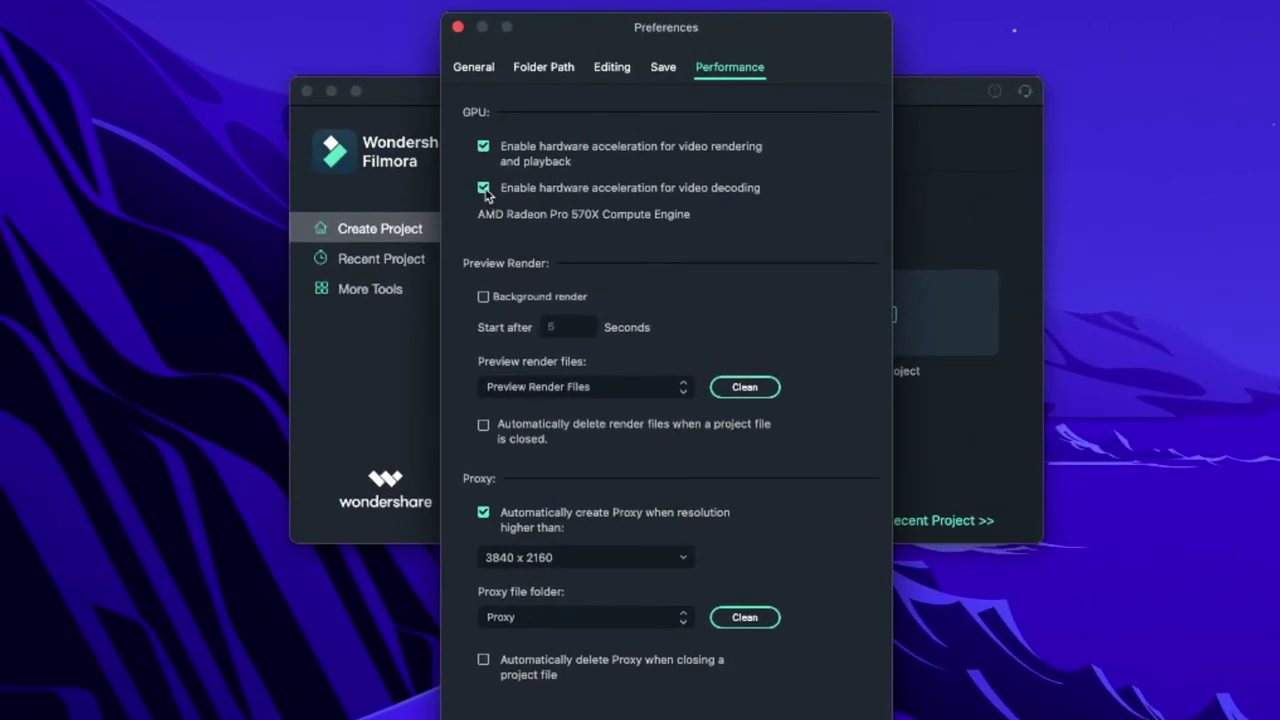
pyautogui.click(484, 297)
pyautogui.click(457, 28)
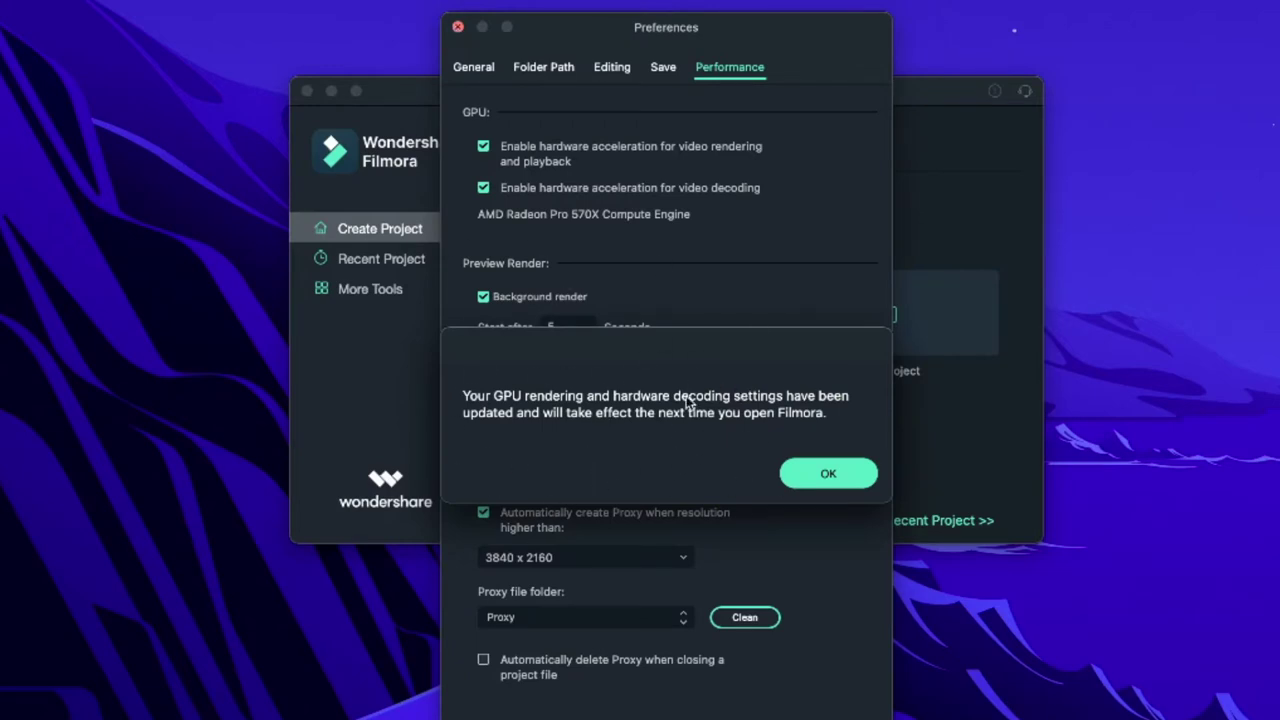
# Acknowledge the settings-updated notice and restart Filmora so GPU settings apply
pyautogui.click(838, 480)
pyautogui.click(447, 127)
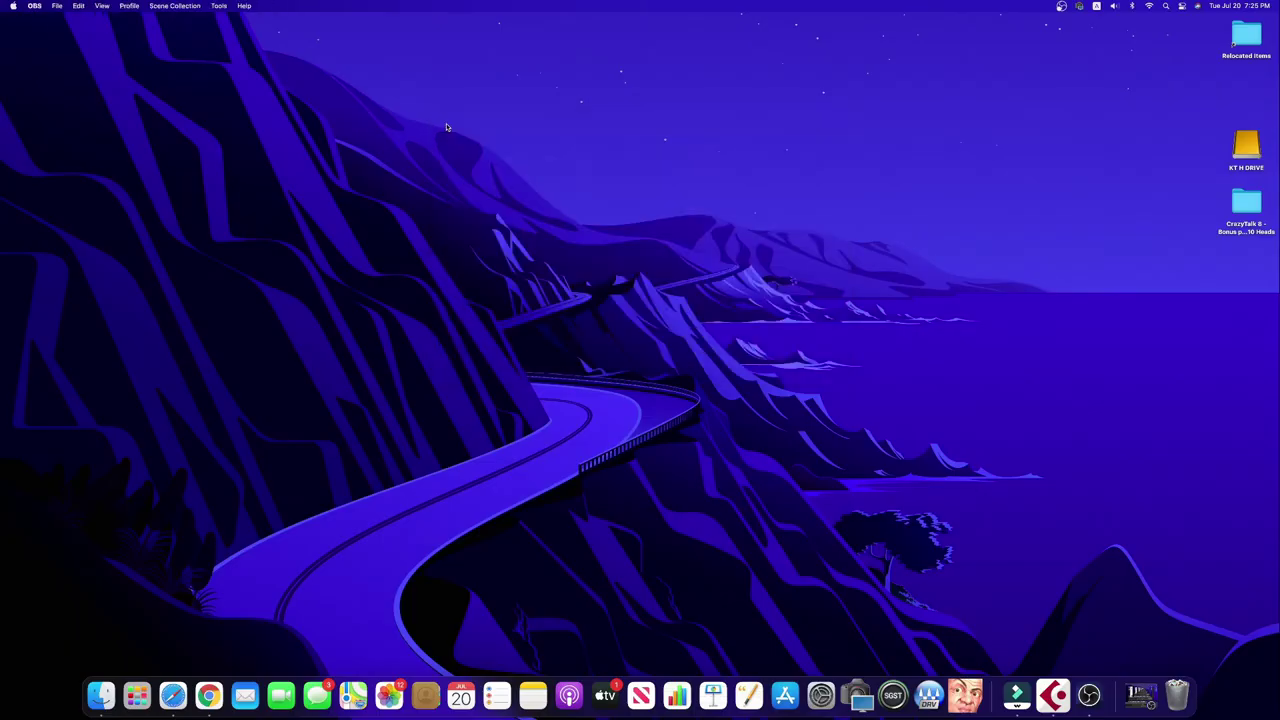
pyautogui.click(1016, 698)
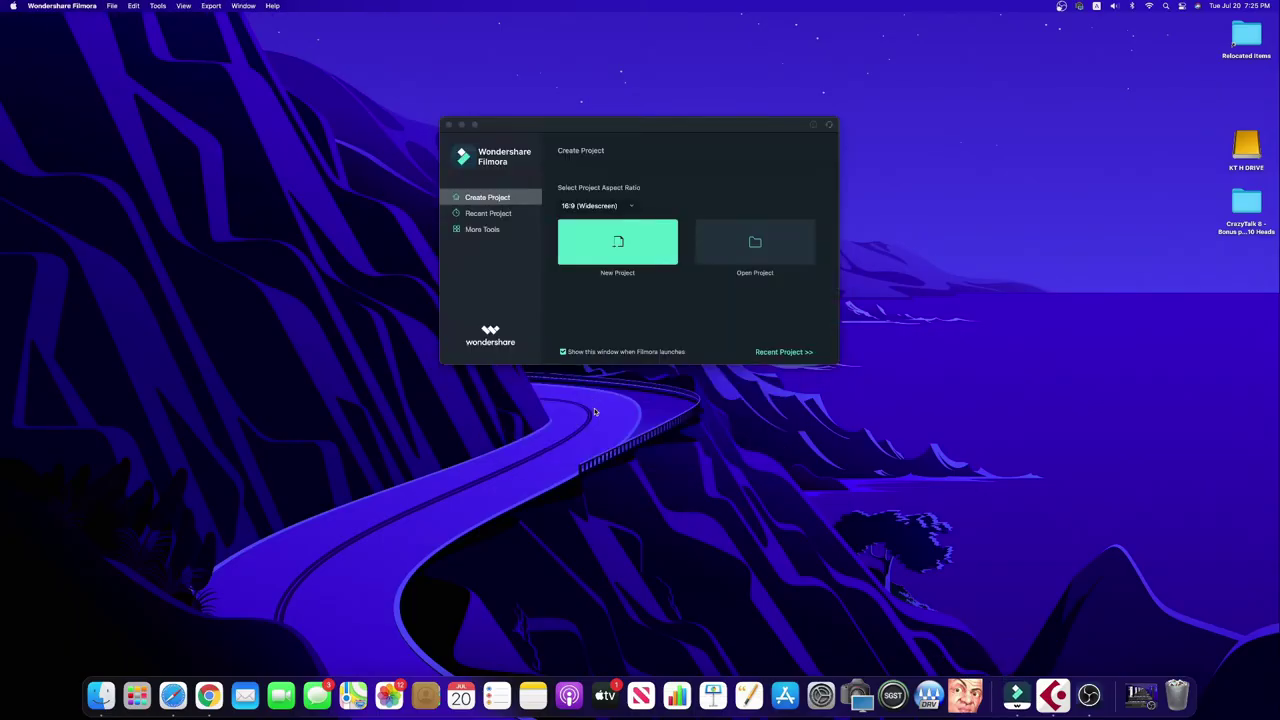
# Recheck the Performance preferences and set preview playback quality to 1/2
pyautogui.click(62, 6)
pyautogui.click(97, 38)
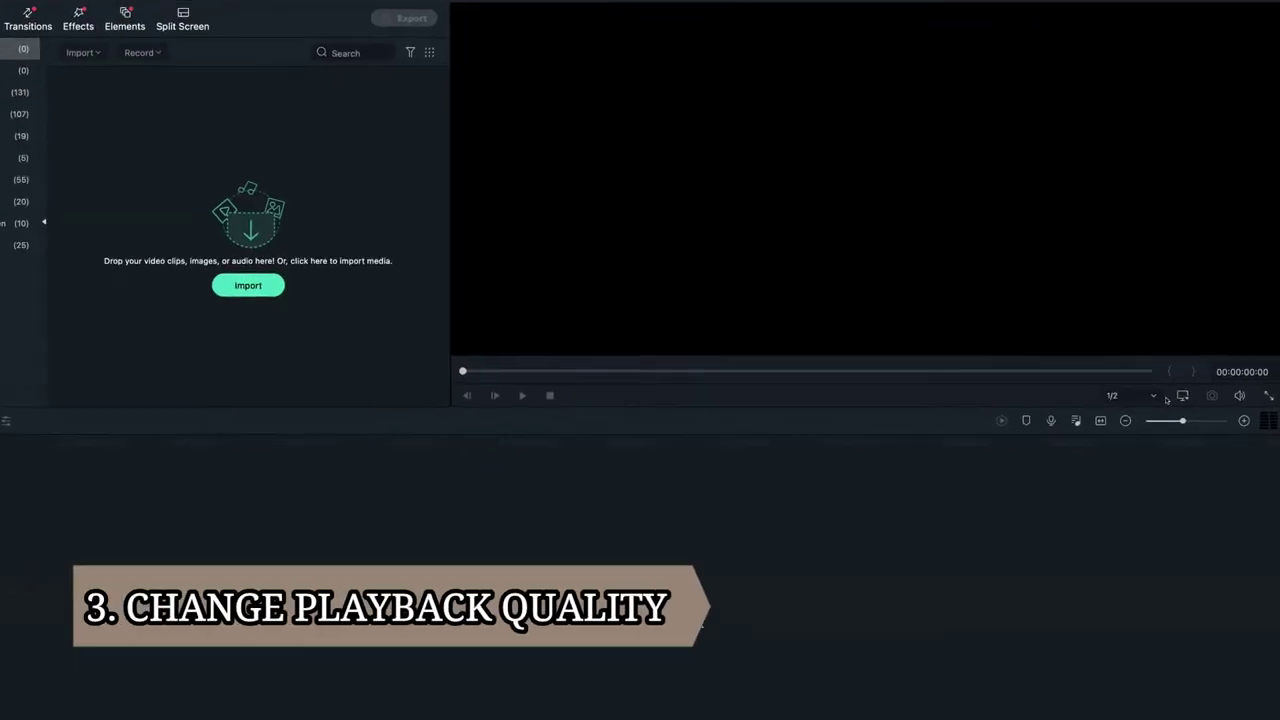
pyautogui.click(1162, 389)
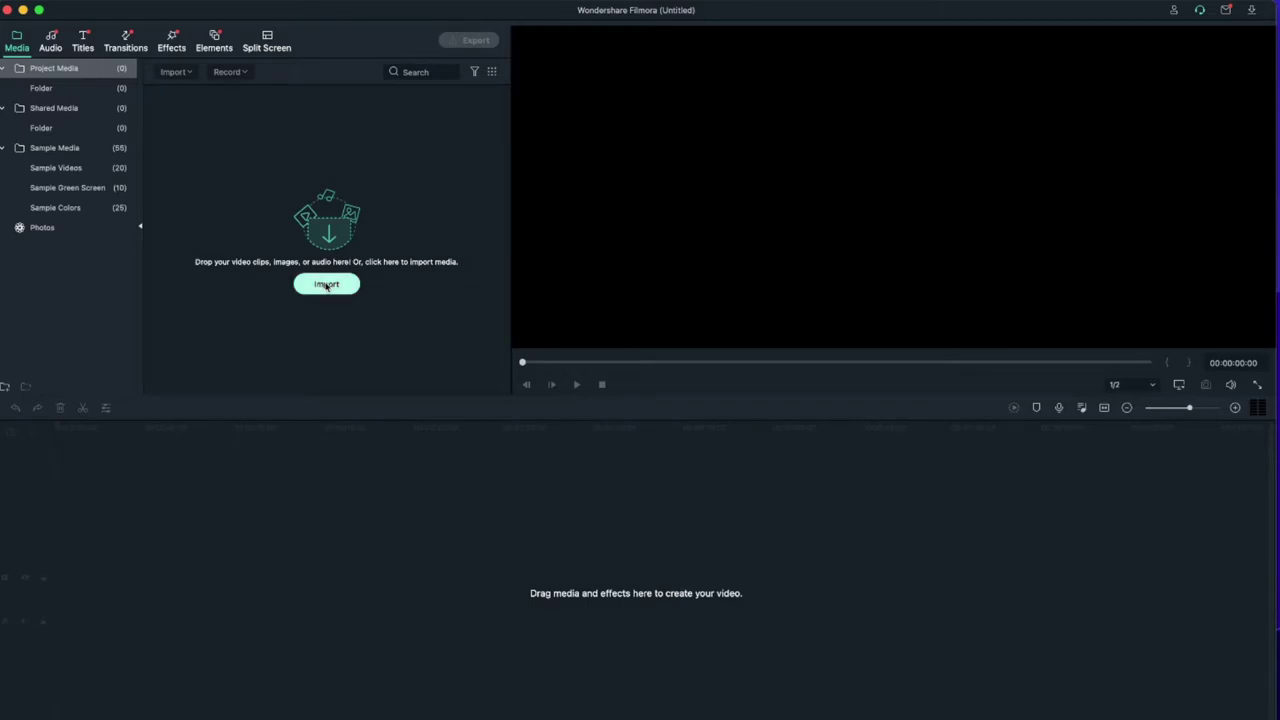
# Browse the Import dialog to Teaching Videos > Tech Tuesday > Temp Folder
pyautogui.click(326, 285)
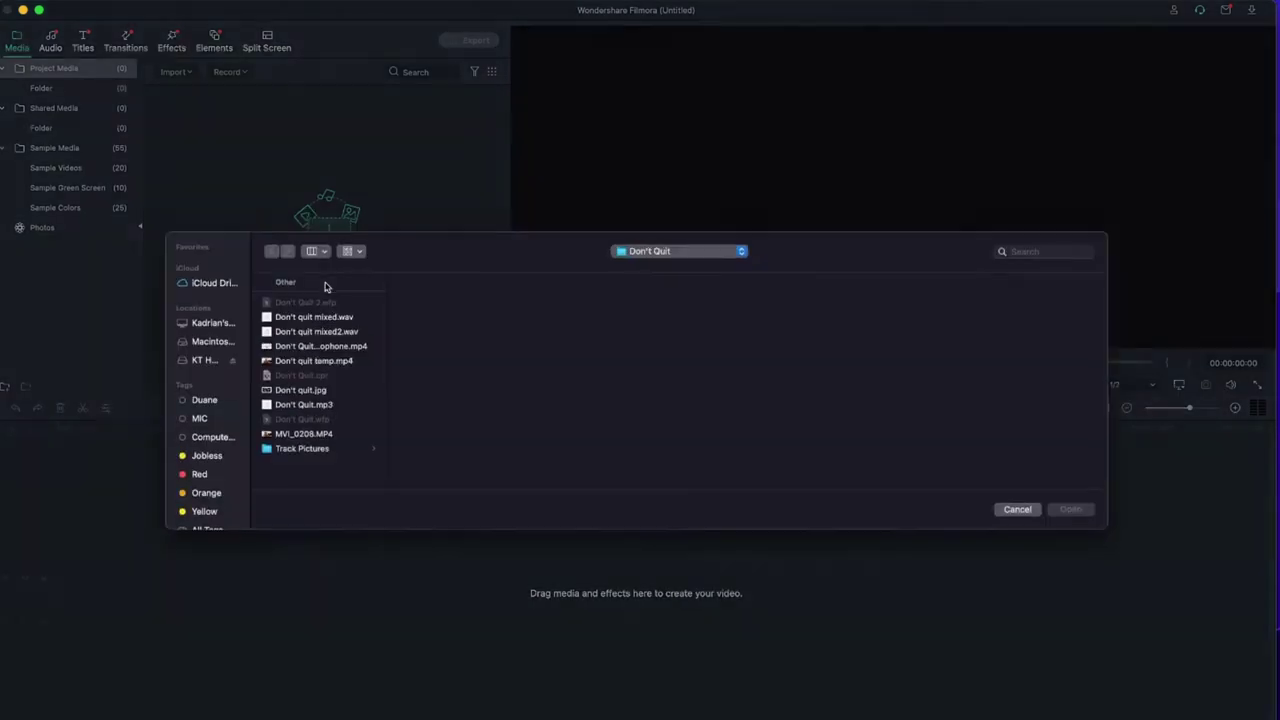
pyautogui.click(669, 253)
pyautogui.click(667, 270)
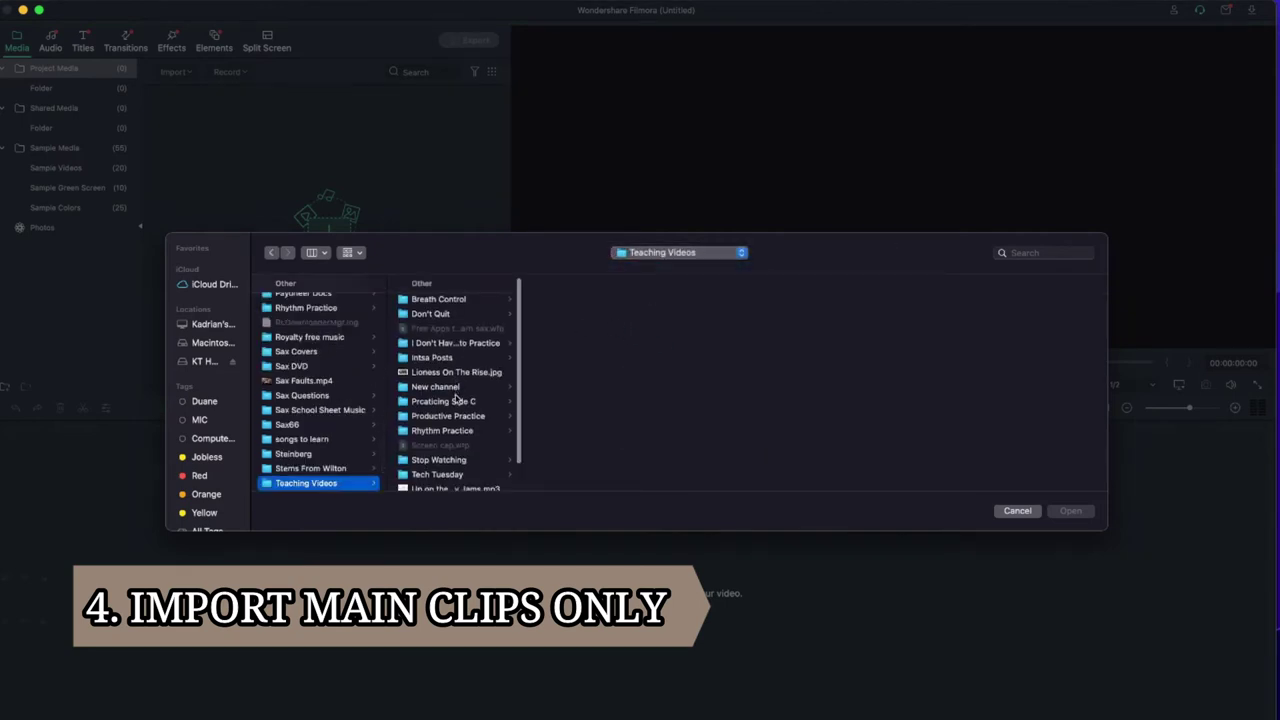
pyautogui.scroll(-3, 450, 395)
pyautogui.click(445, 434)
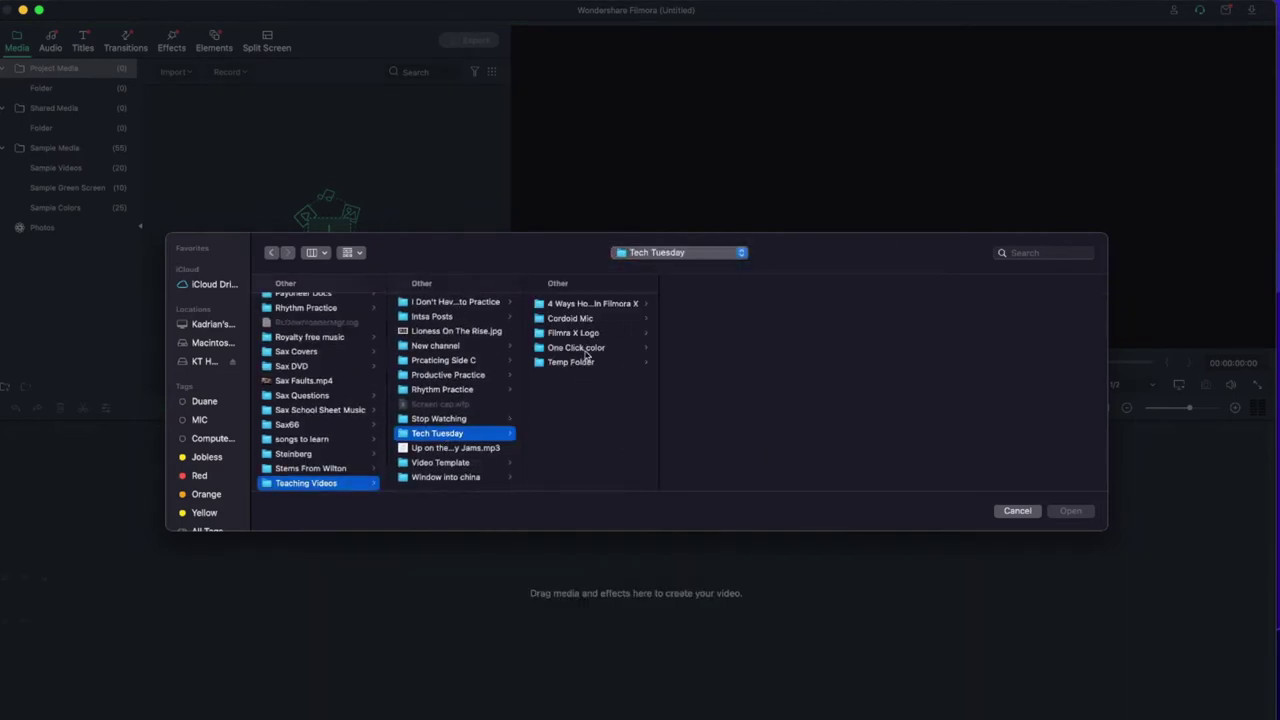
pyautogui.click(587, 363)
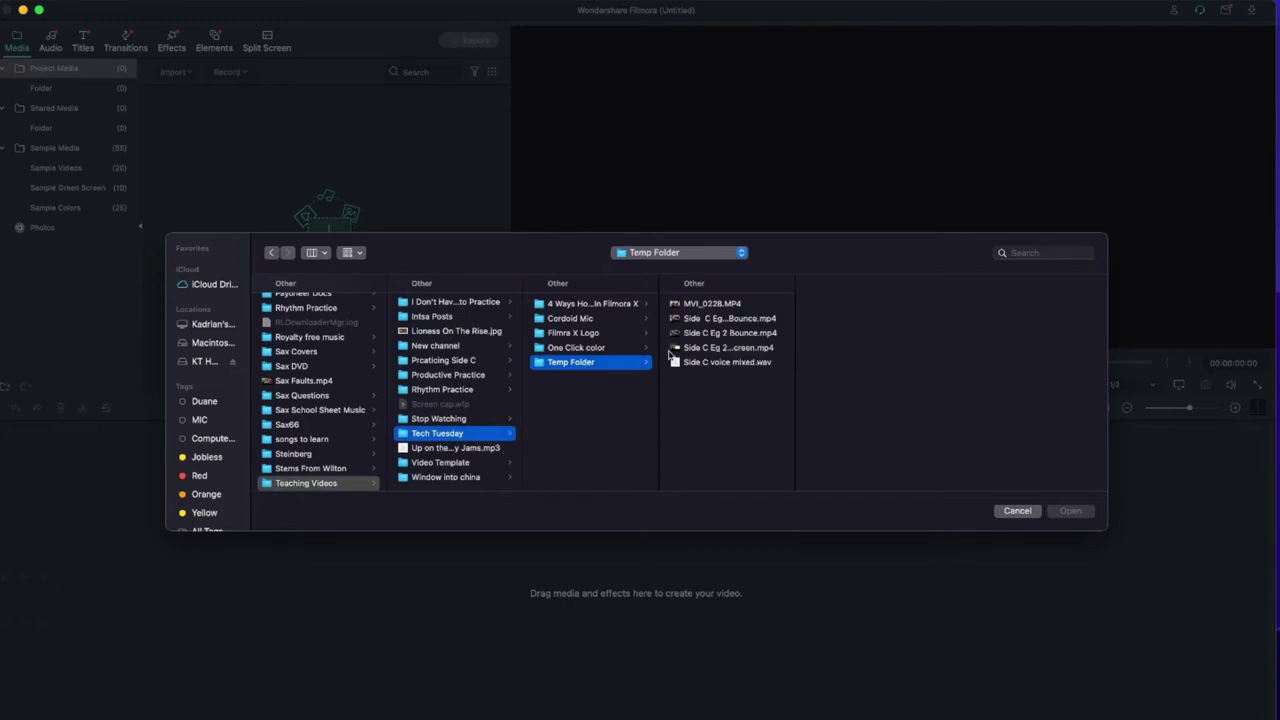
# Select MVI_0228.MP4 and Side C voice mixed.wav and import them
pyautogui.click(738, 304)
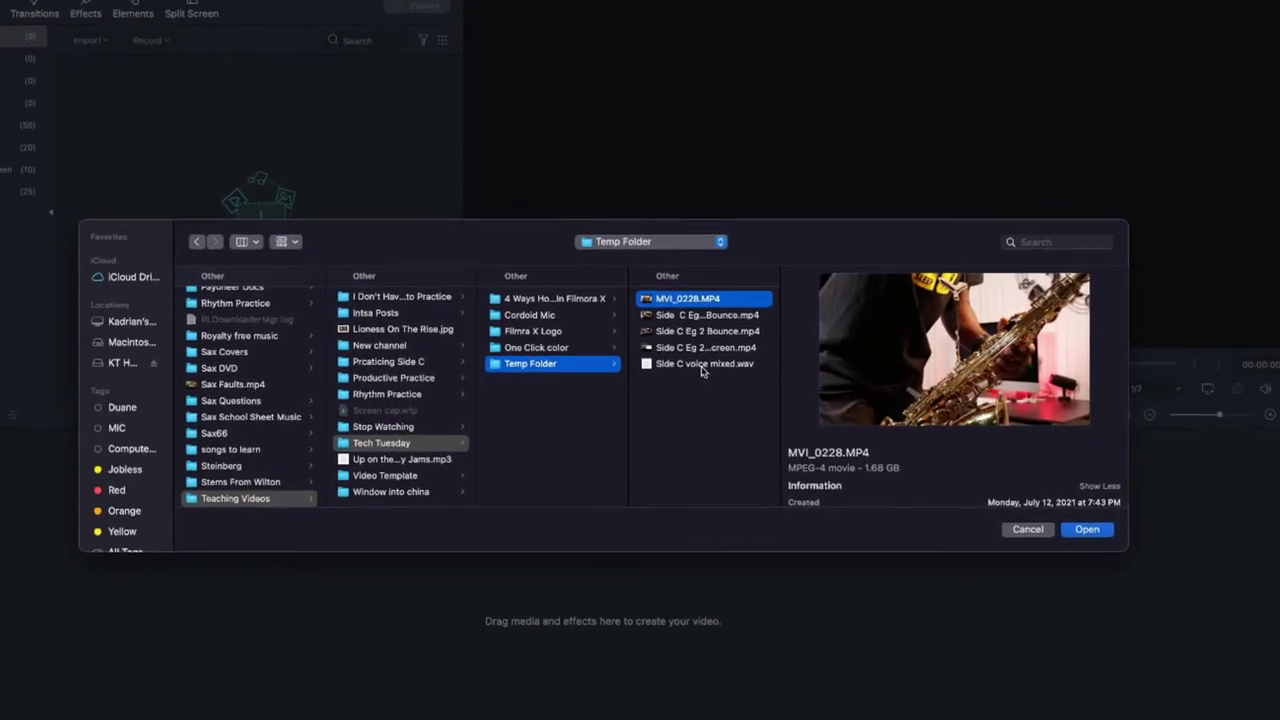
pyautogui.click(725, 363)
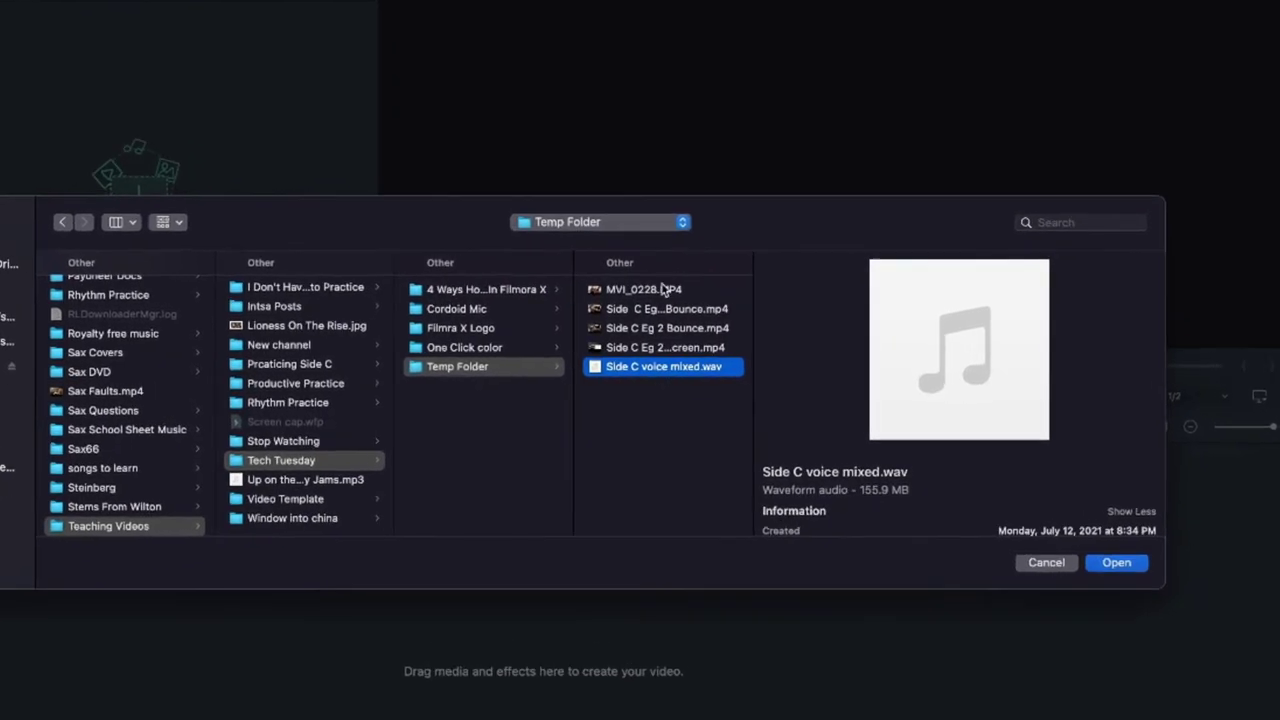
pyautogui.keyDown('super'); pyautogui.click(697, 297); pyautogui.keyUp('super')
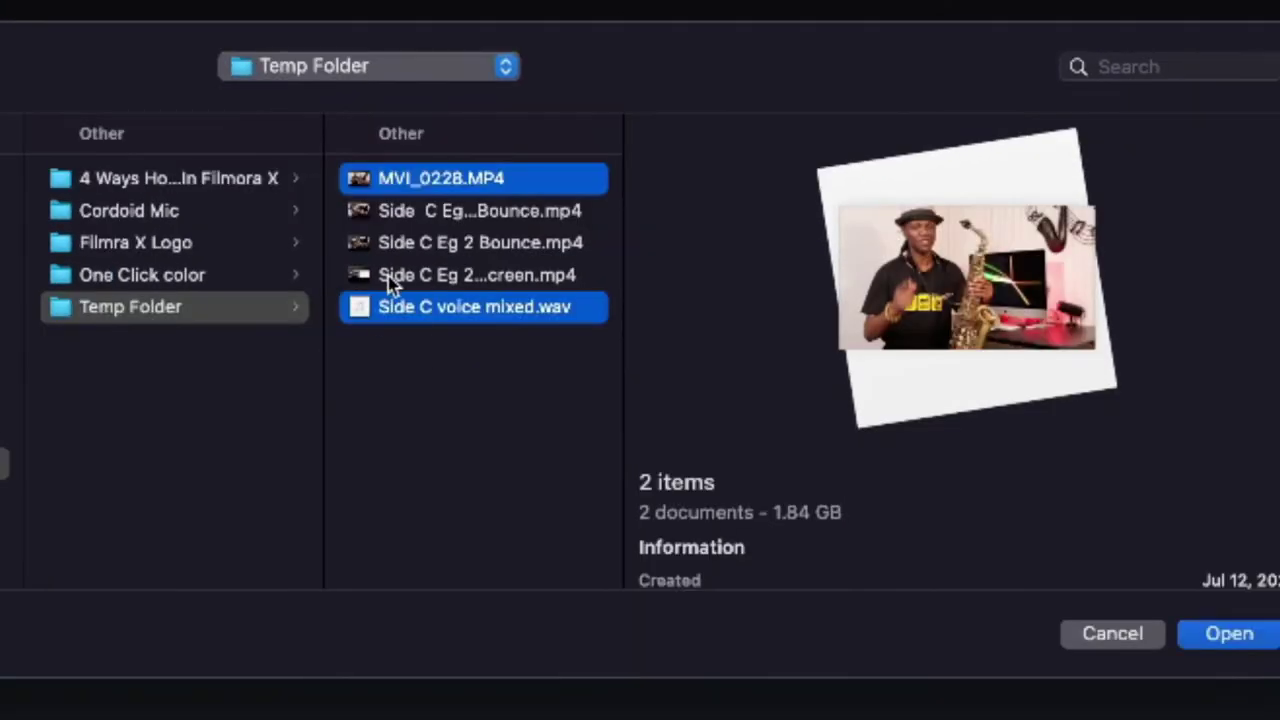
pyautogui.keyDown('super'); pyautogui.click(390, 275); pyautogui.keyUp('super')
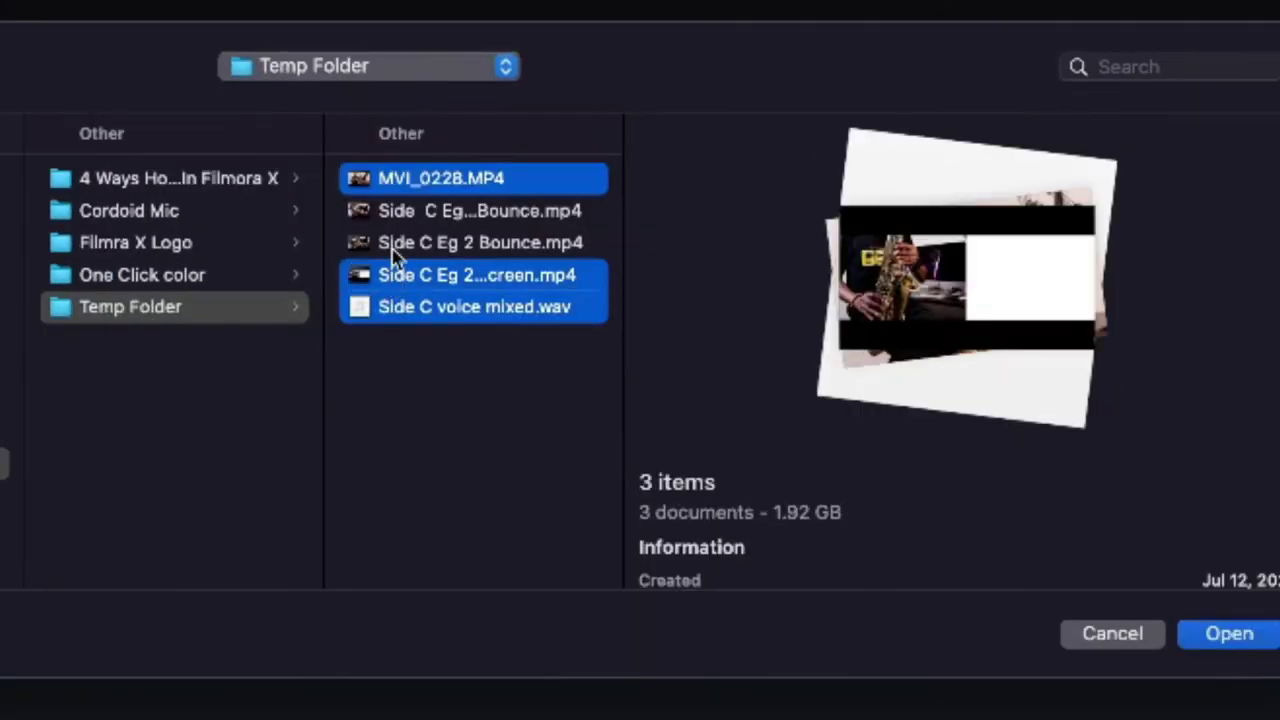
pyautogui.keyDown('super'); pyautogui.click(390, 243); pyautogui.keyUp('super')
pyautogui.keyDown('super'); pyautogui.click(390, 211); pyautogui.keyUp('super')
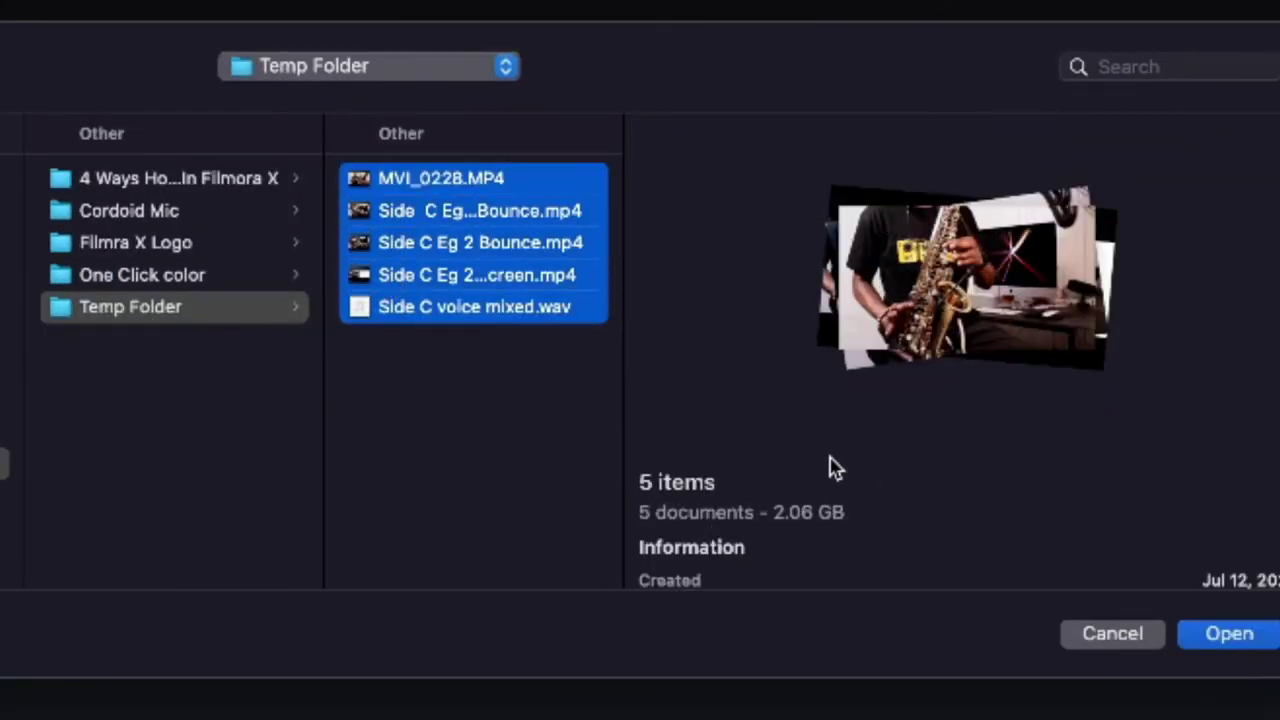
pyautogui.click(432, 370)
pyautogui.click(425, 306)
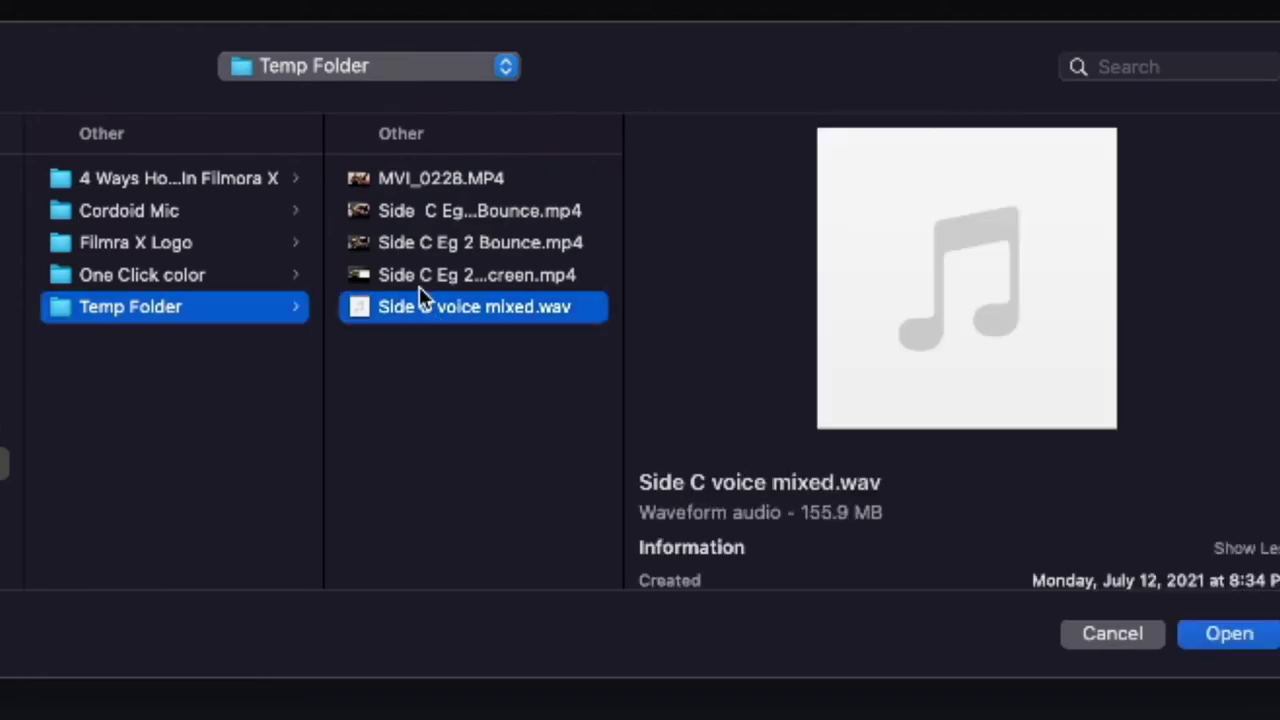
pyautogui.keyDown('super'); pyautogui.click(421, 180); pyautogui.keyUp('super')
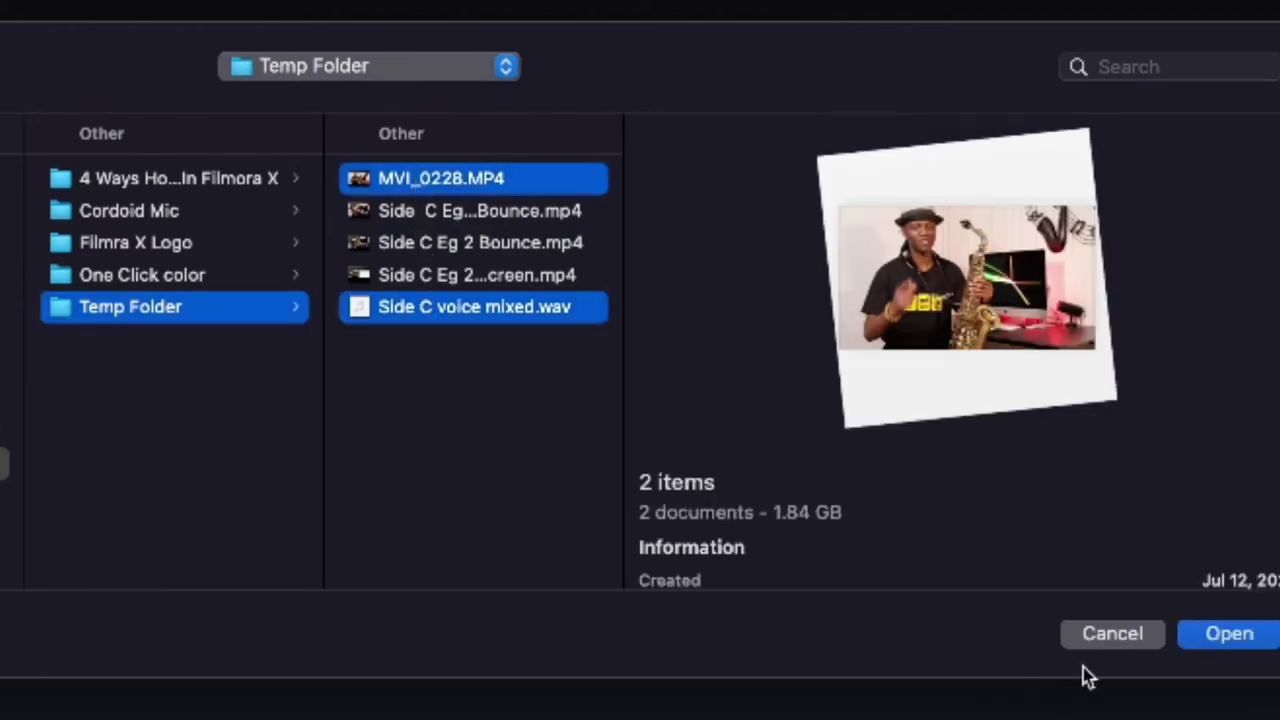
pyautogui.click(1215, 640)
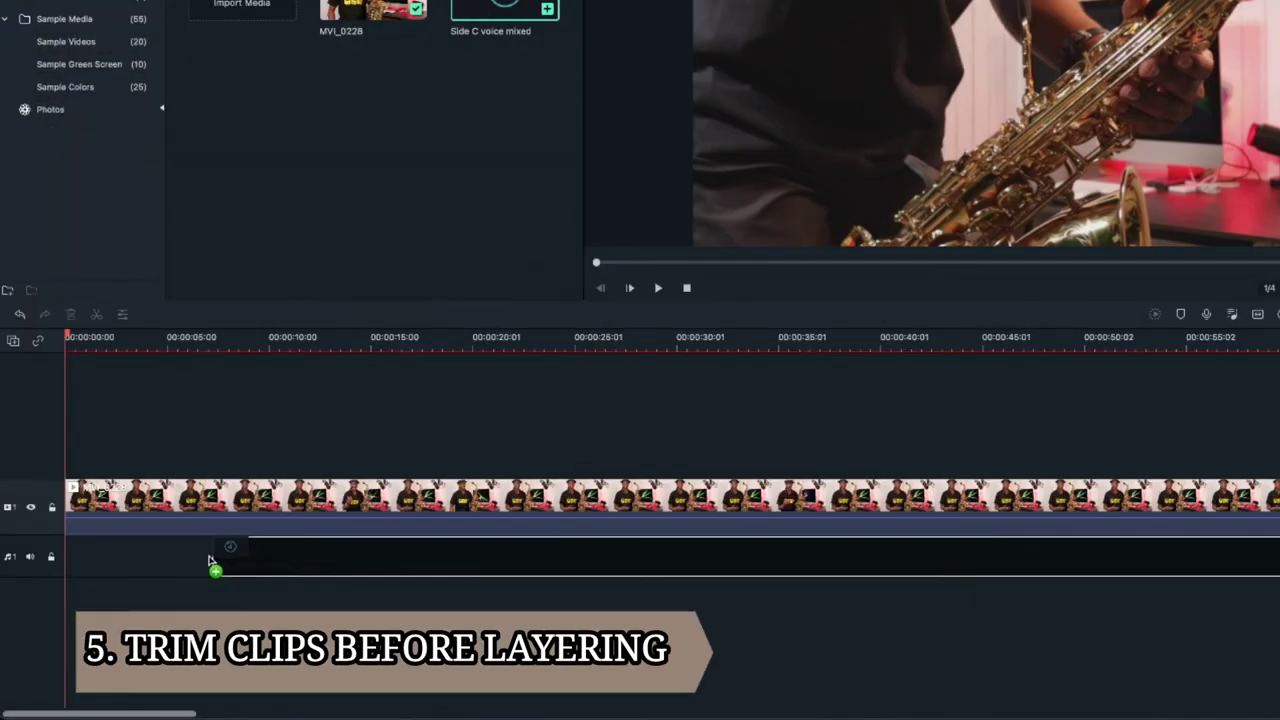
# Trim the voice audio's start to the playhead and split the clips around 0:33
pyautogui.rightClick(140, 560)
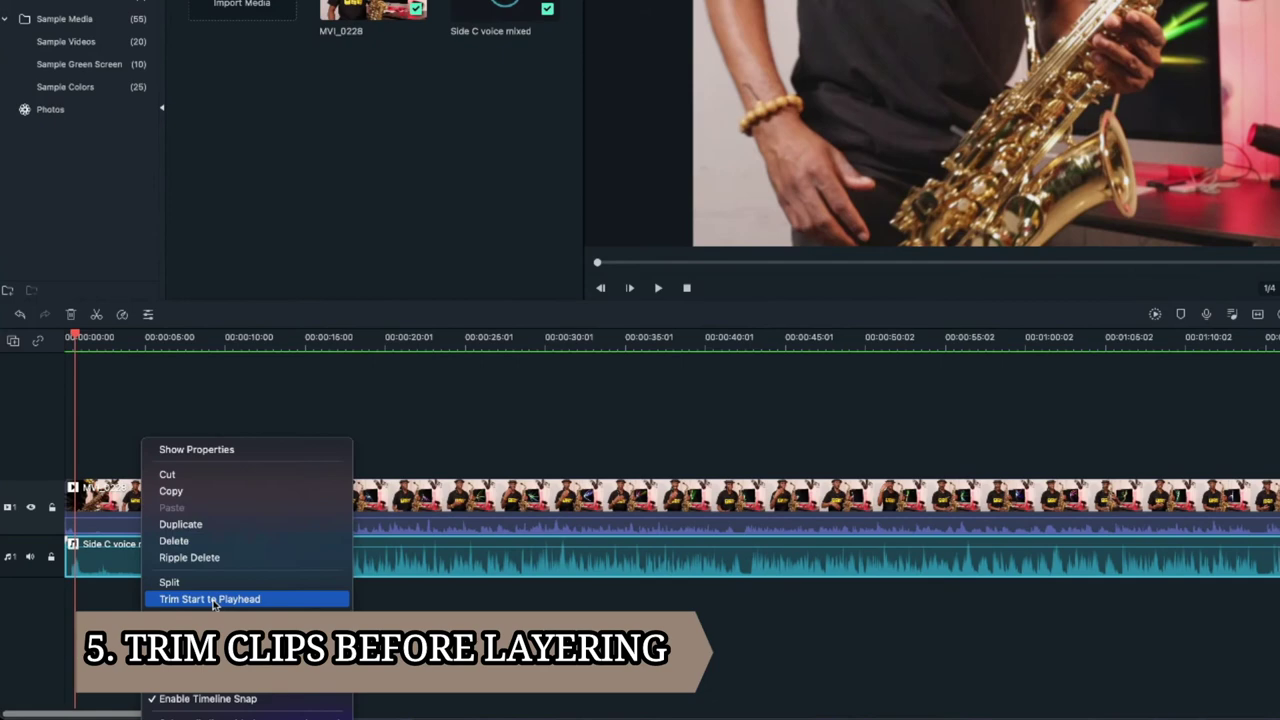
pyautogui.click(200, 597)
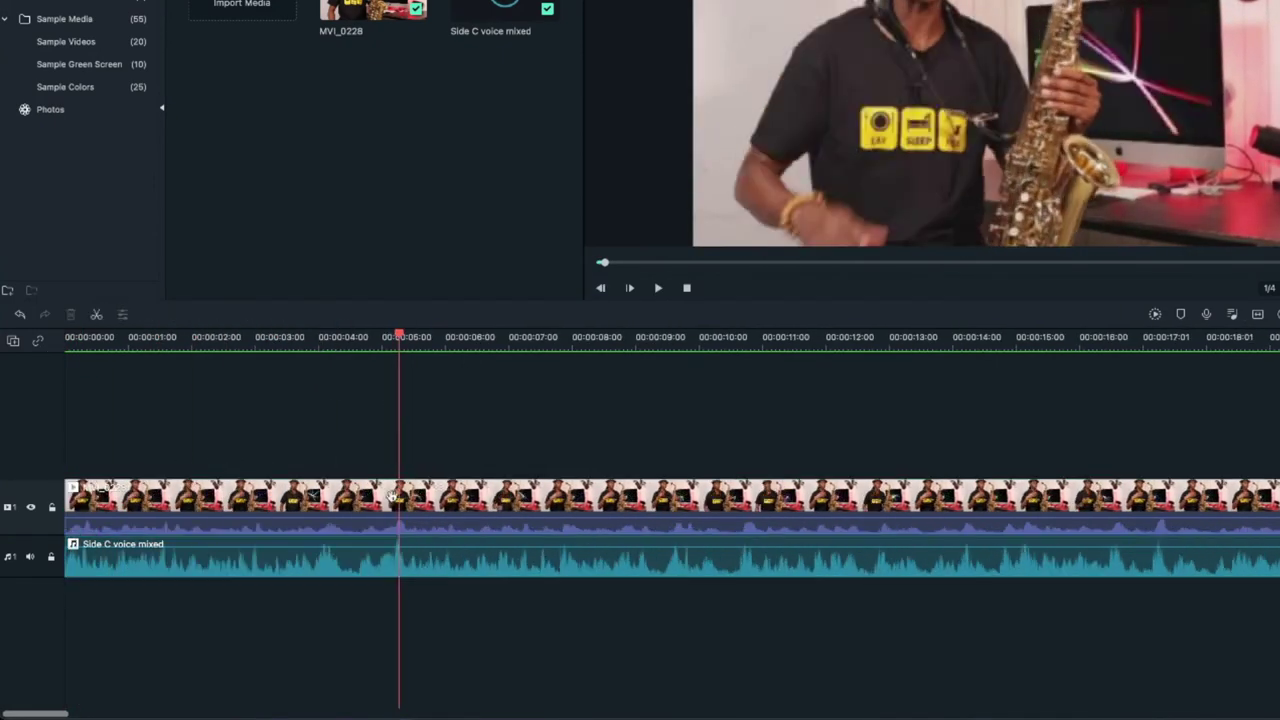
pyautogui.hotkey('ctrl', 'b')
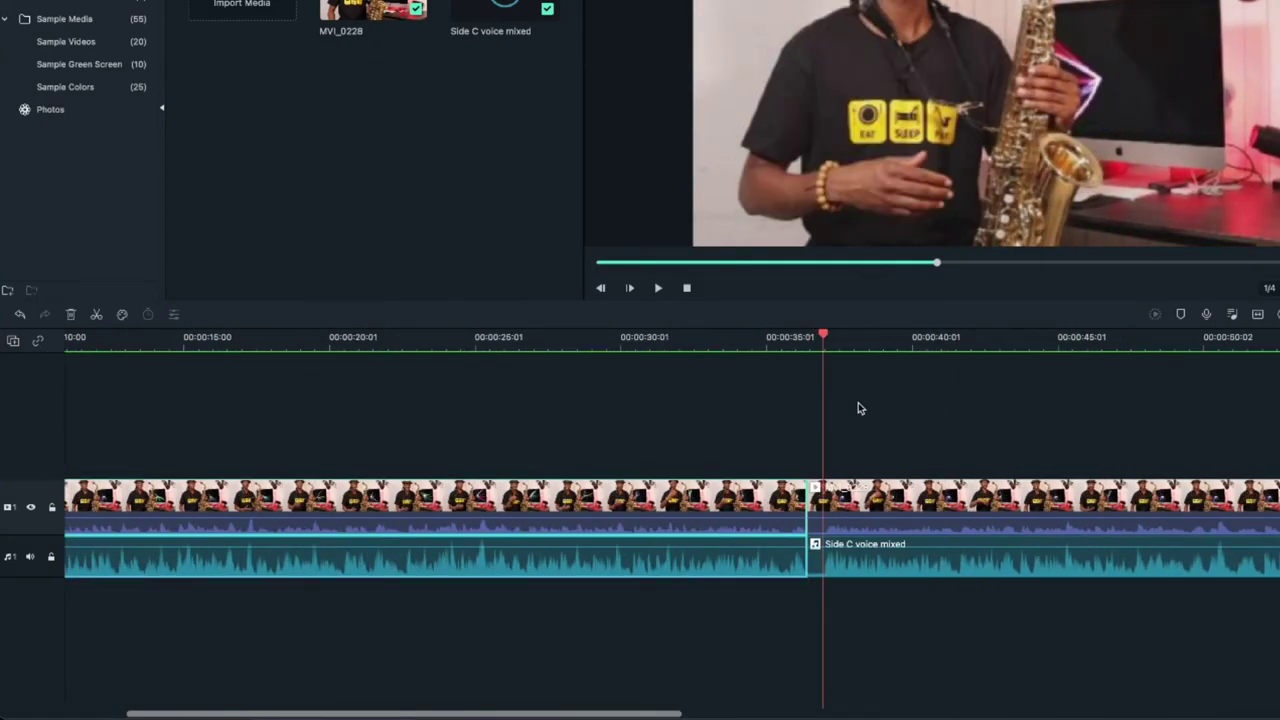
pyautogui.press('space')
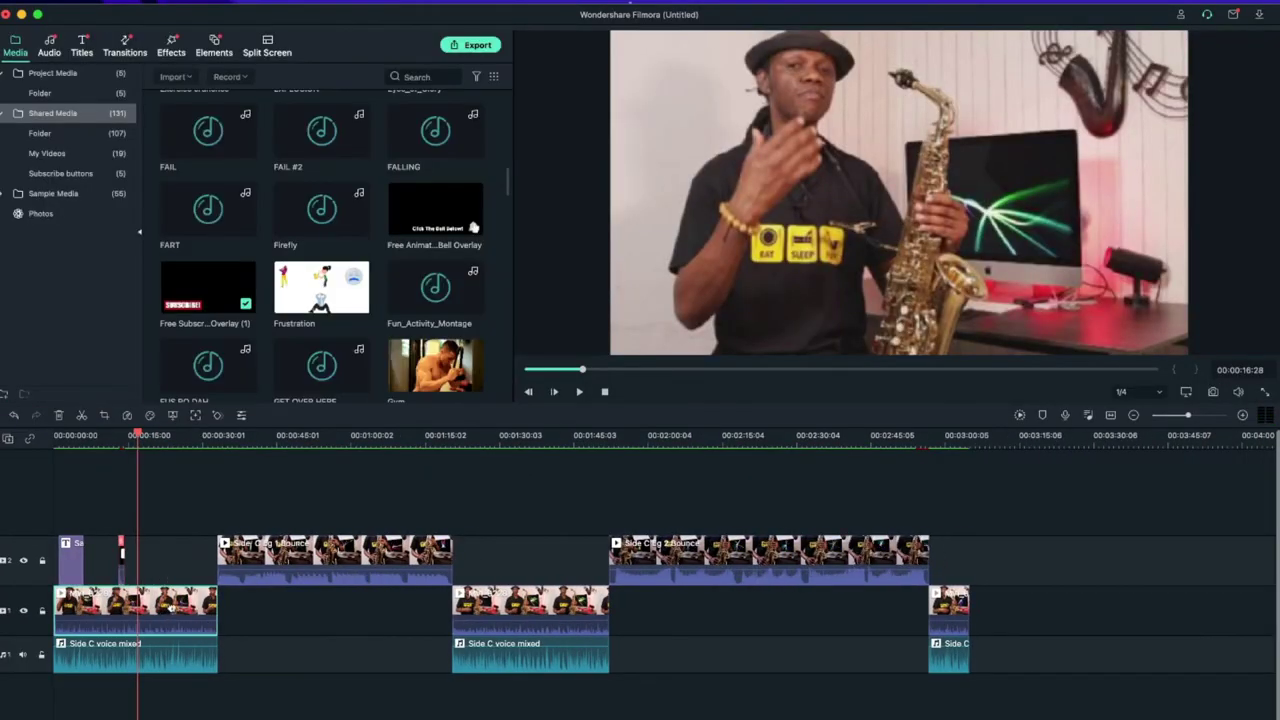
# Apply the Gravity 3D LUT in the first clip's advanced colour tuning
pyautogui.click(90, 42)
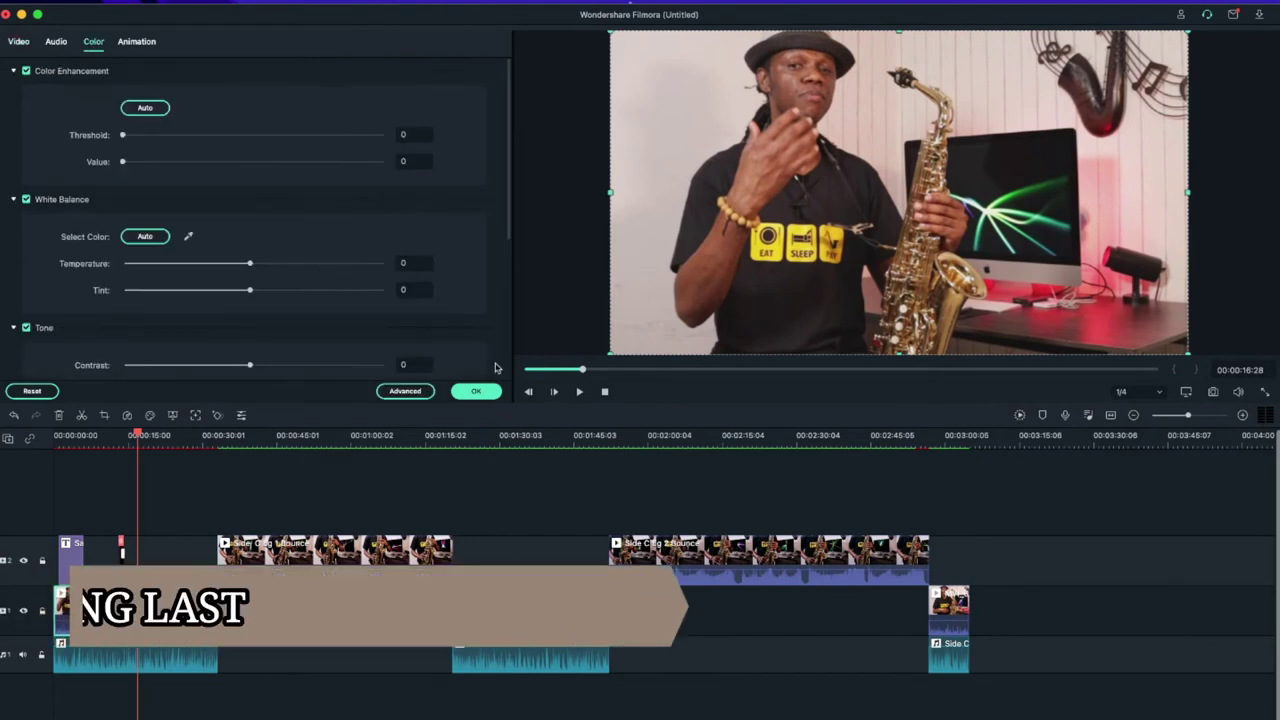
pyautogui.click(404, 391)
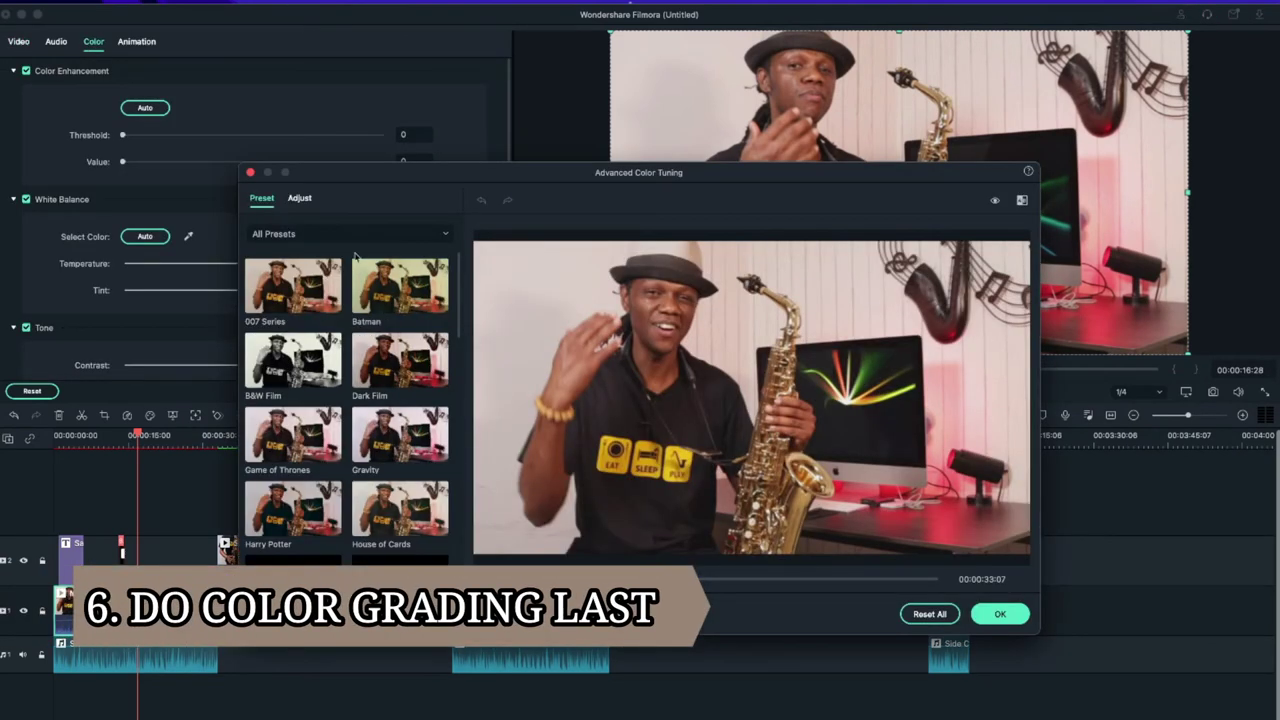
pyautogui.click(300, 198)
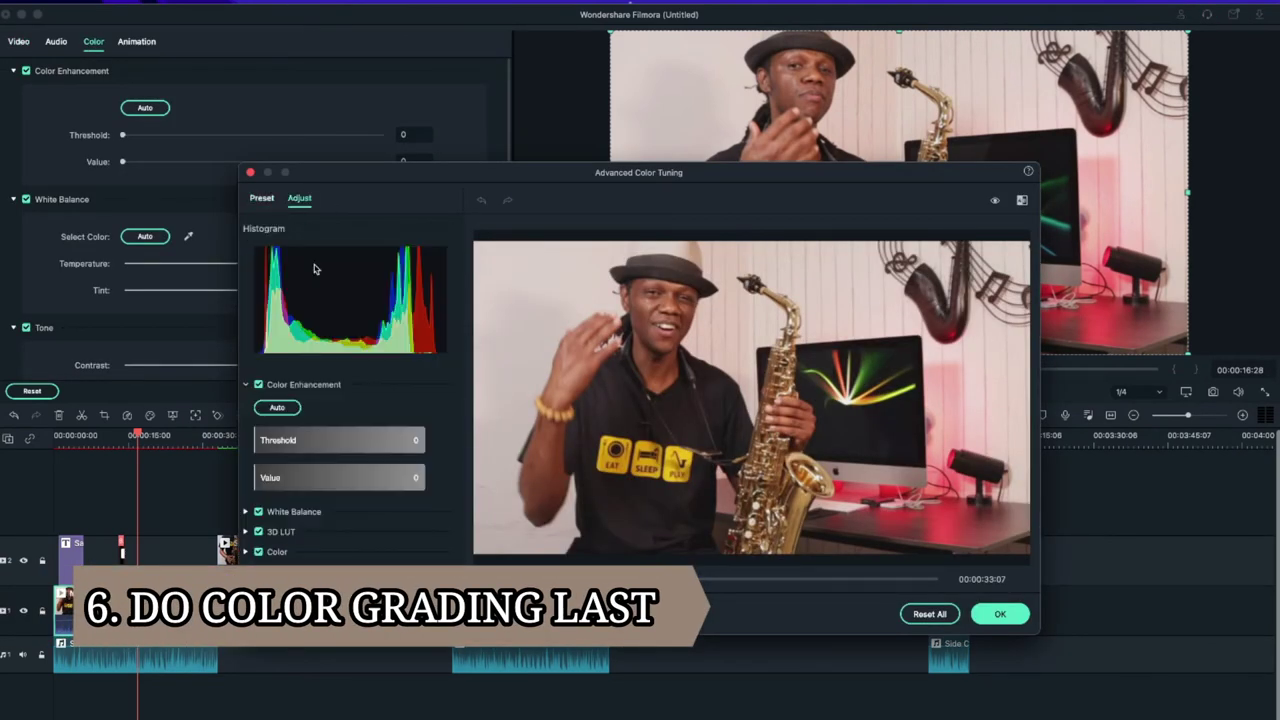
pyautogui.click(245, 532)
pyautogui.click(381, 563)
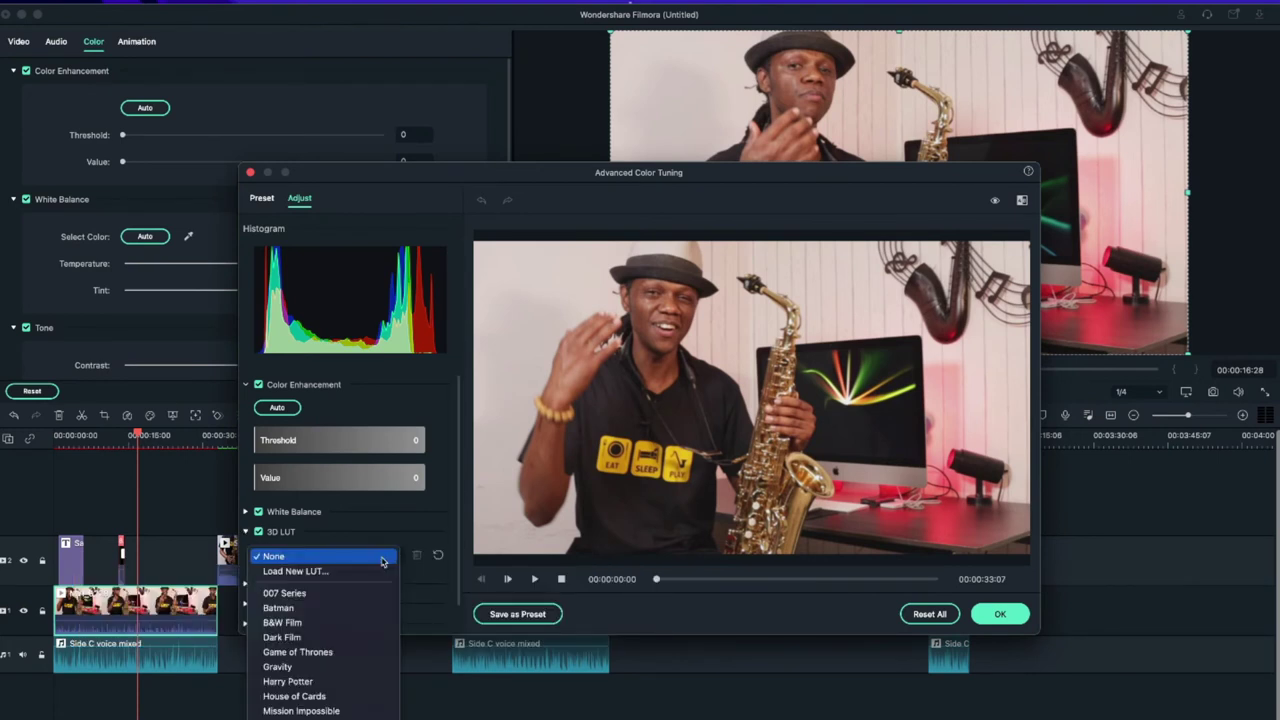
pyautogui.click(303, 667)
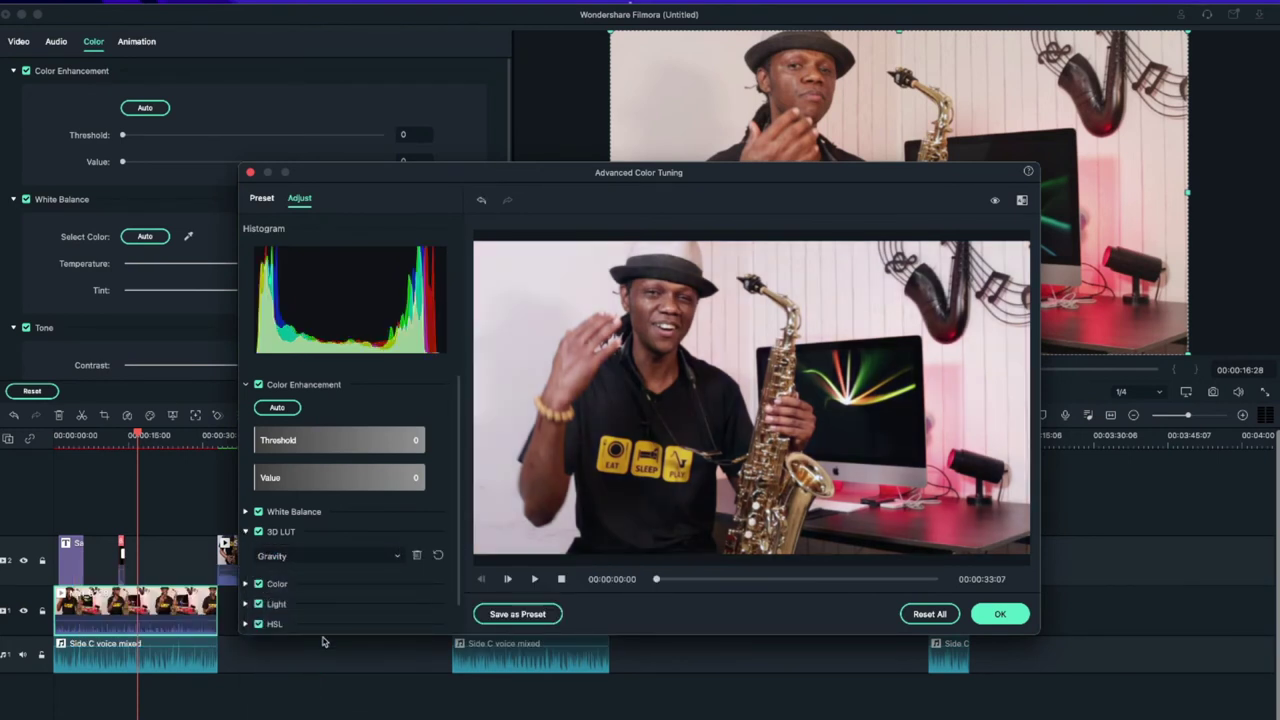
# Set contrast 19, vibrance 20, saturation 10 and blacks −11 in Color and Light
pyautogui.scroll(-1, 361, 547)
pyautogui.click(247, 553)
pyautogui.scroll(-2, 336, 559)
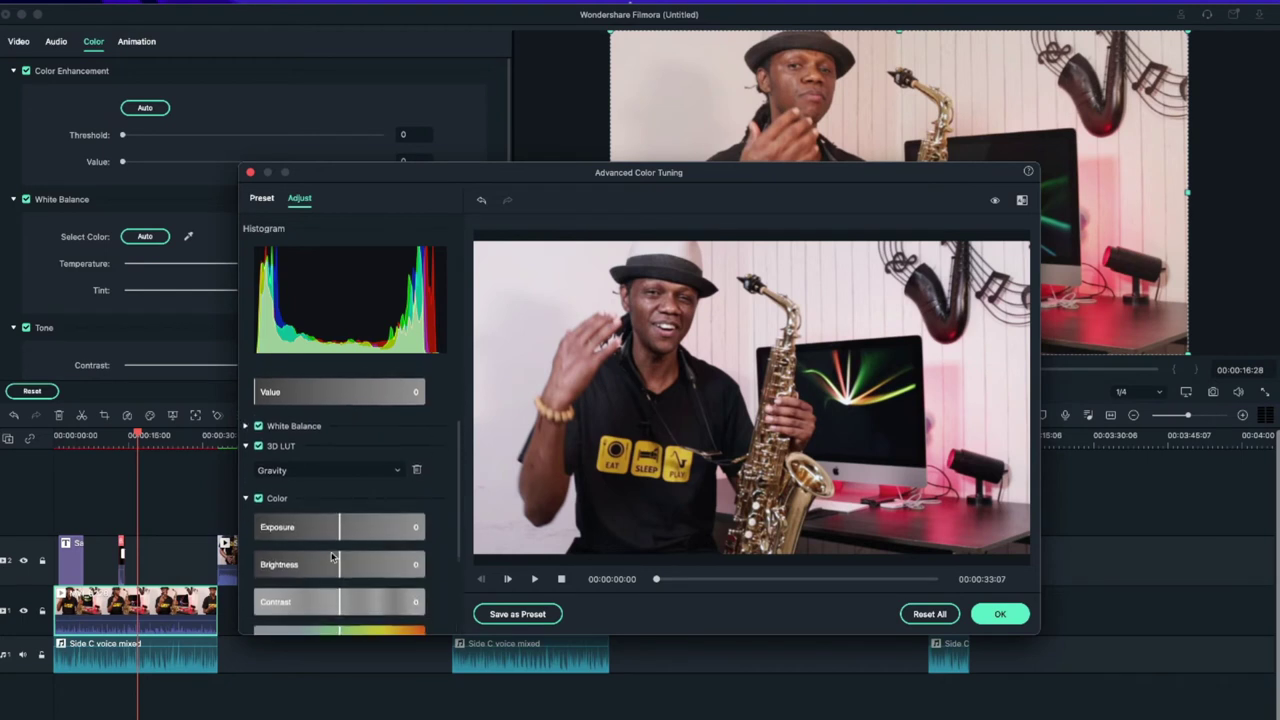
pyautogui.scroll(-1, 338, 563)
pyautogui.scroll(-1, 341, 567)
pyautogui.moveTo(340, 573); pyautogui.dragTo(355, 573)
pyautogui.scroll(-2, 345, 560)
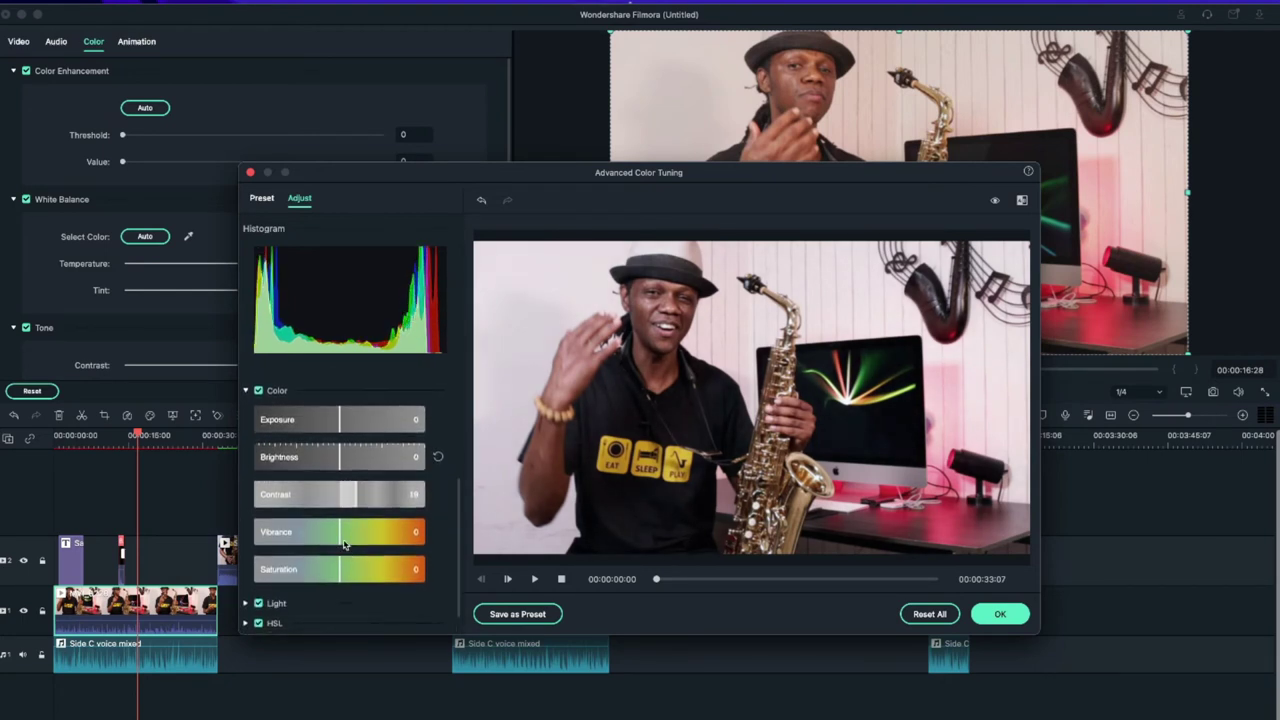
pyautogui.click(342, 537)
pyautogui.scroll(-1, 342, 570)
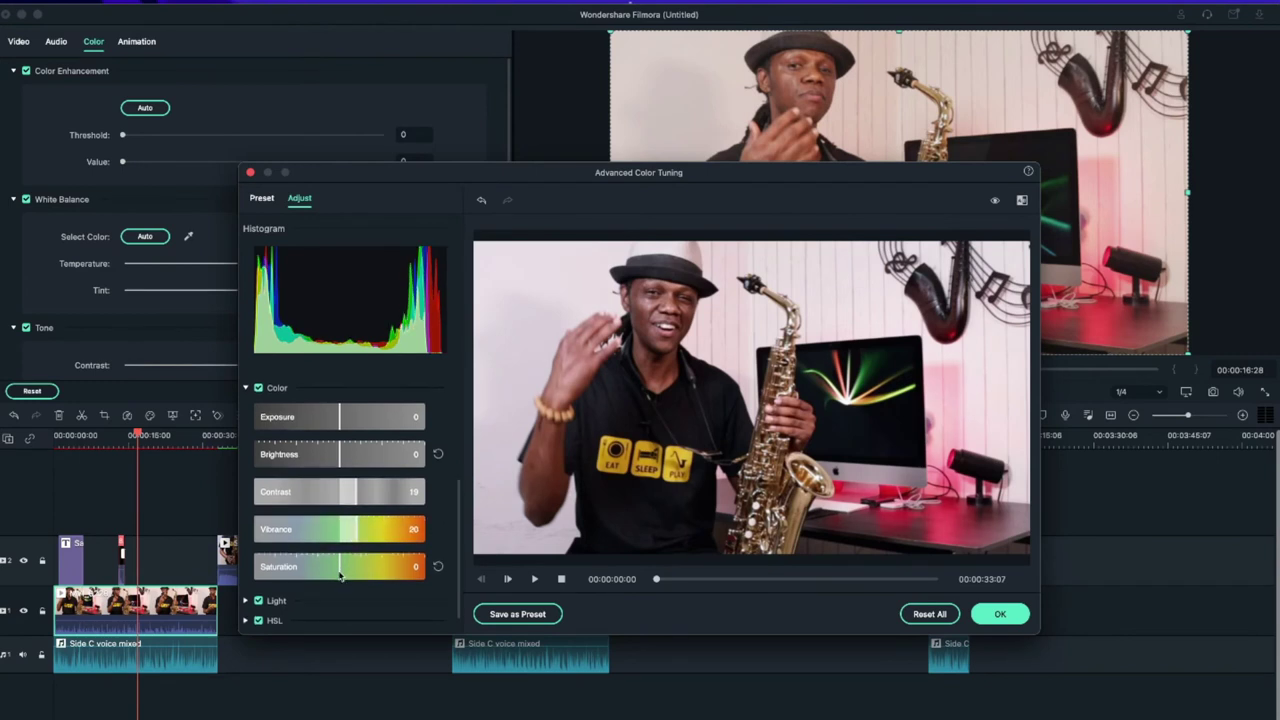
pyautogui.click(247, 601)
pyautogui.scroll(-5, 300, 560)
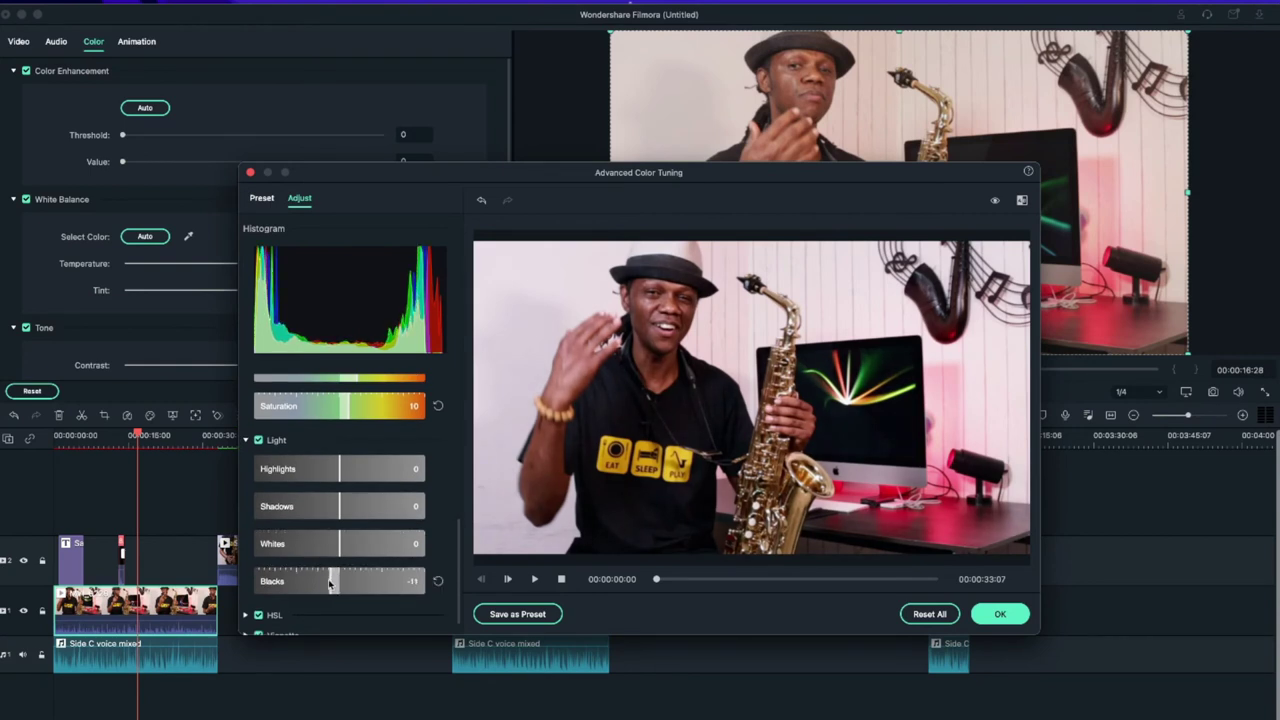
# Preview the grade in Side by Side view and confirm it with OK
pyautogui.click(1022, 201)
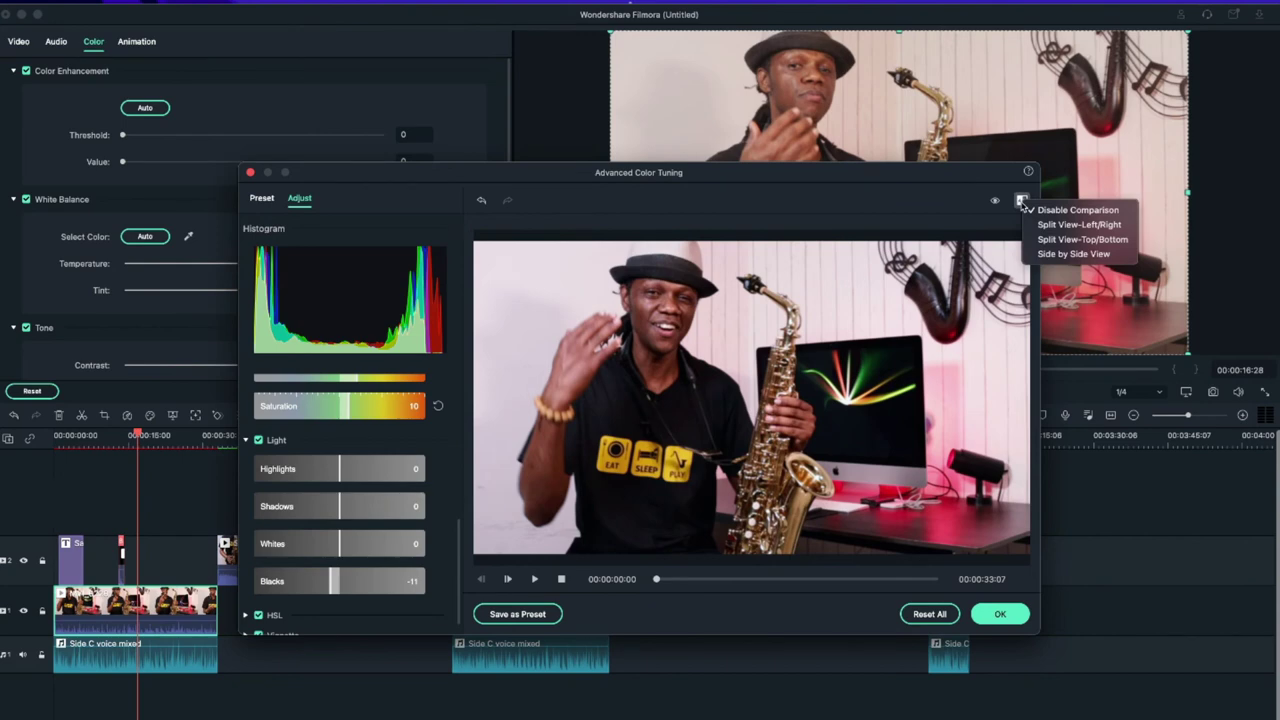
pyautogui.click(1044, 256)
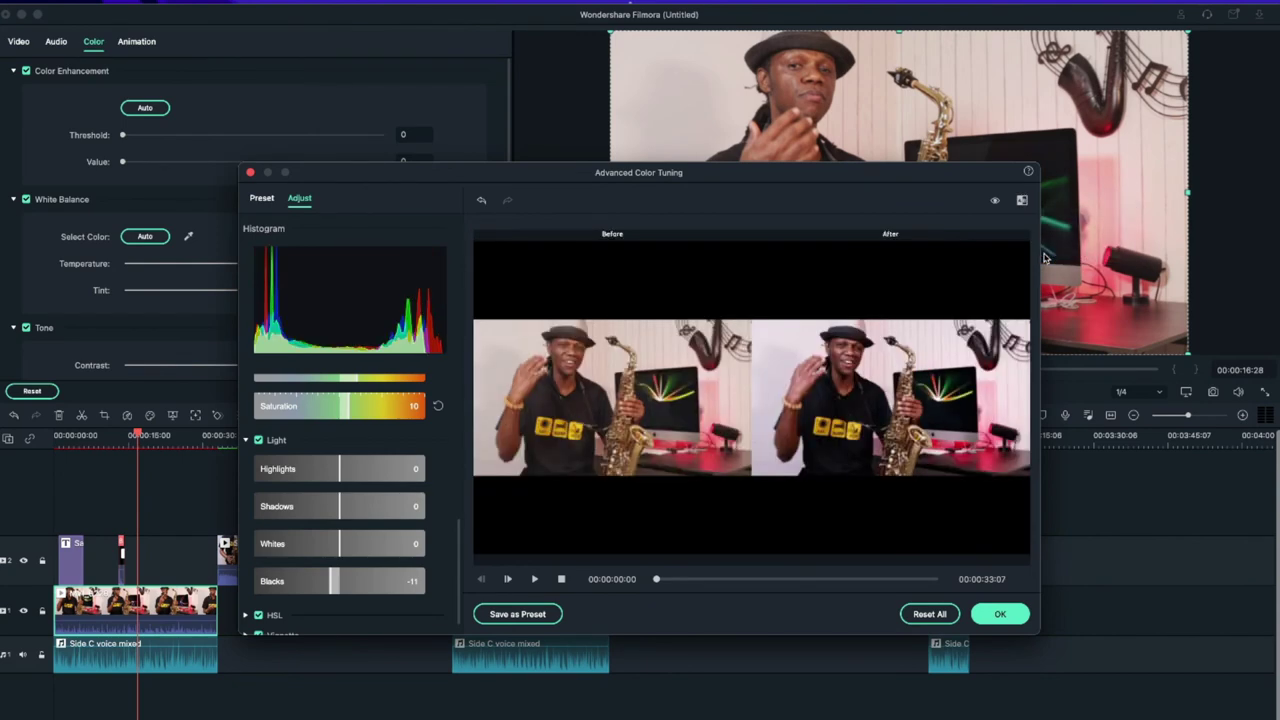
pyautogui.click(1002, 615)
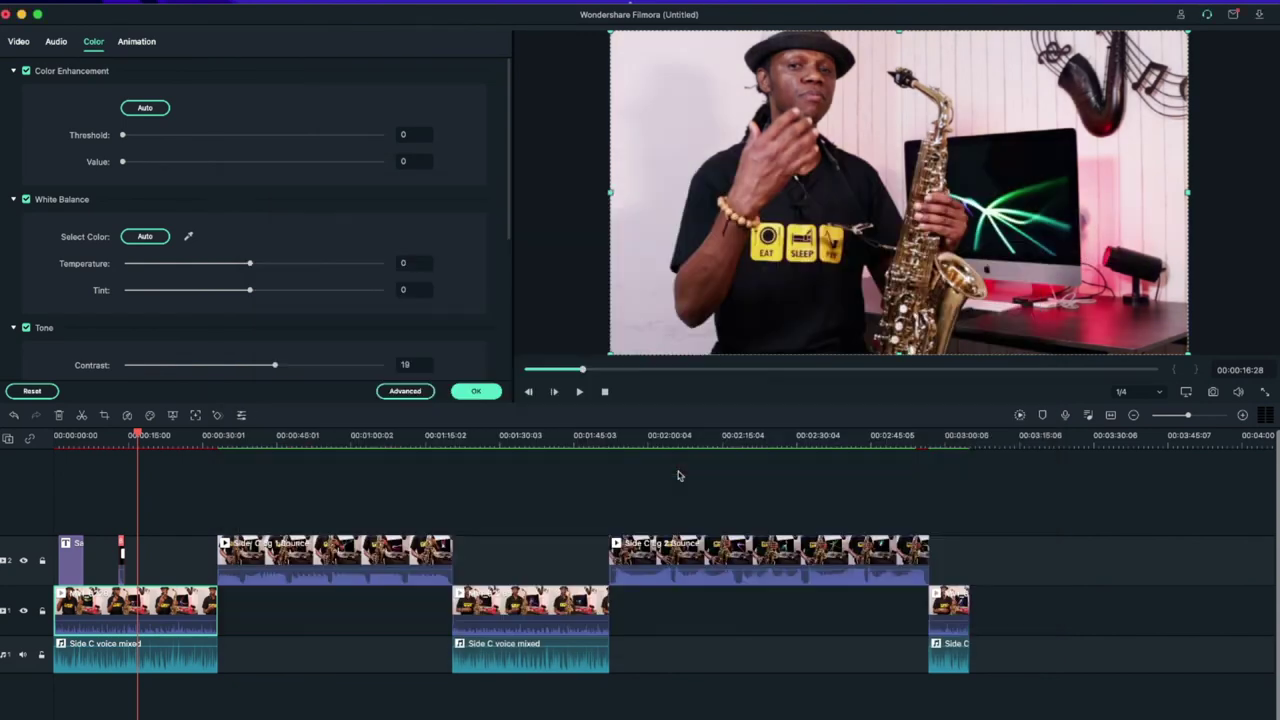
# Copy the first clip's effects and paste them onto the middle MVI_0228 clip
pyautogui.rightClick(173, 598)
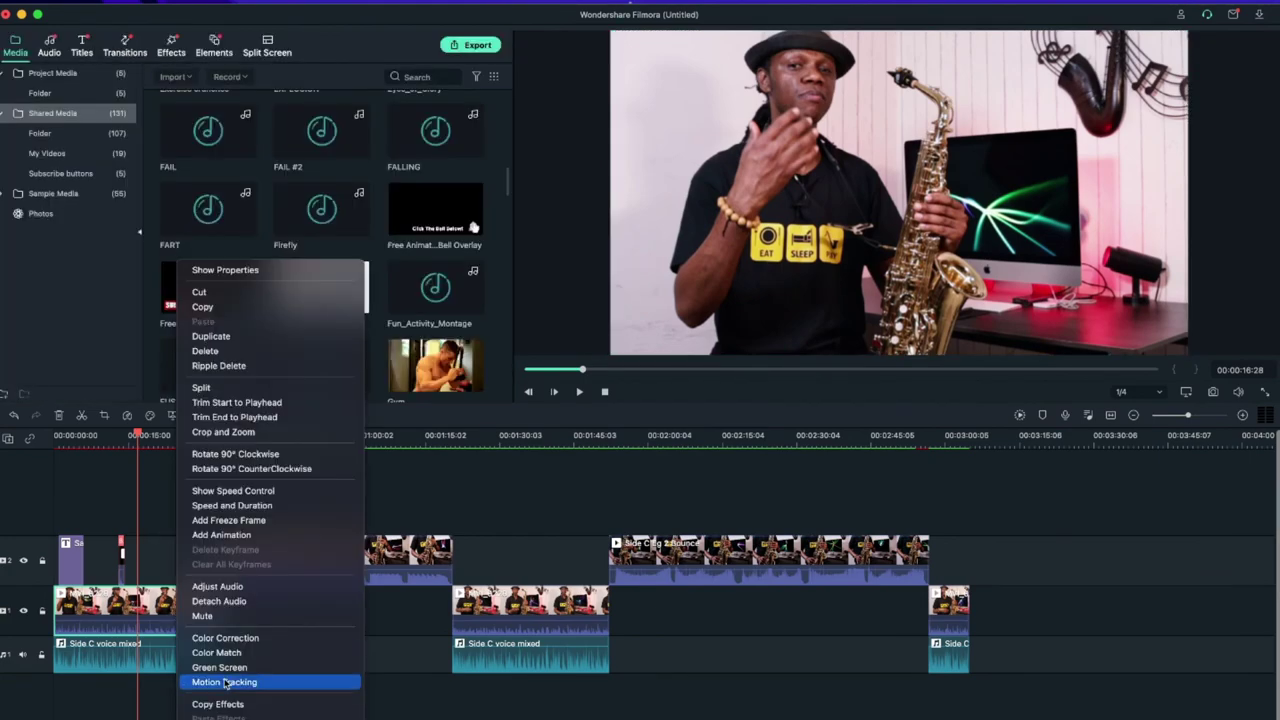
pyautogui.click(222, 702)
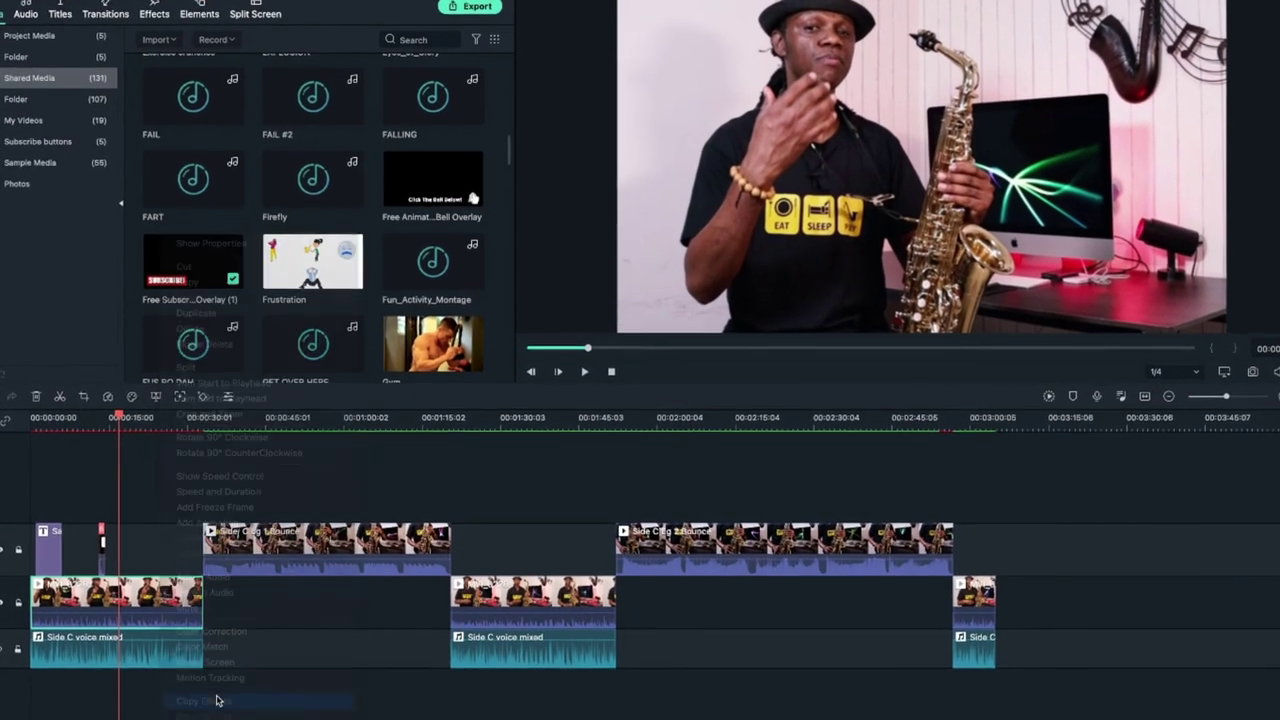
pyautogui.click(550, 594)
pyautogui.rightClick(555, 594)
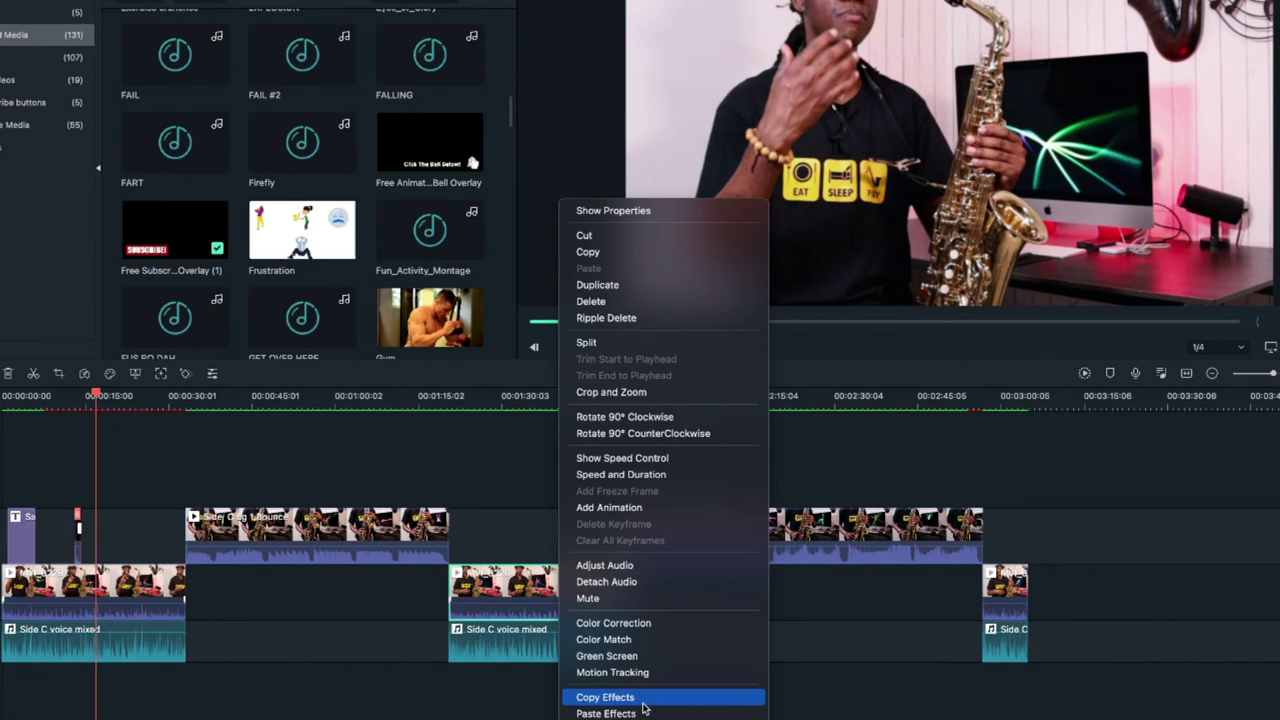
pyautogui.click(655, 708)
# Paste the colour grade onto the last main clip and stop the preview
pyautogui.rightClick(1020, 585)
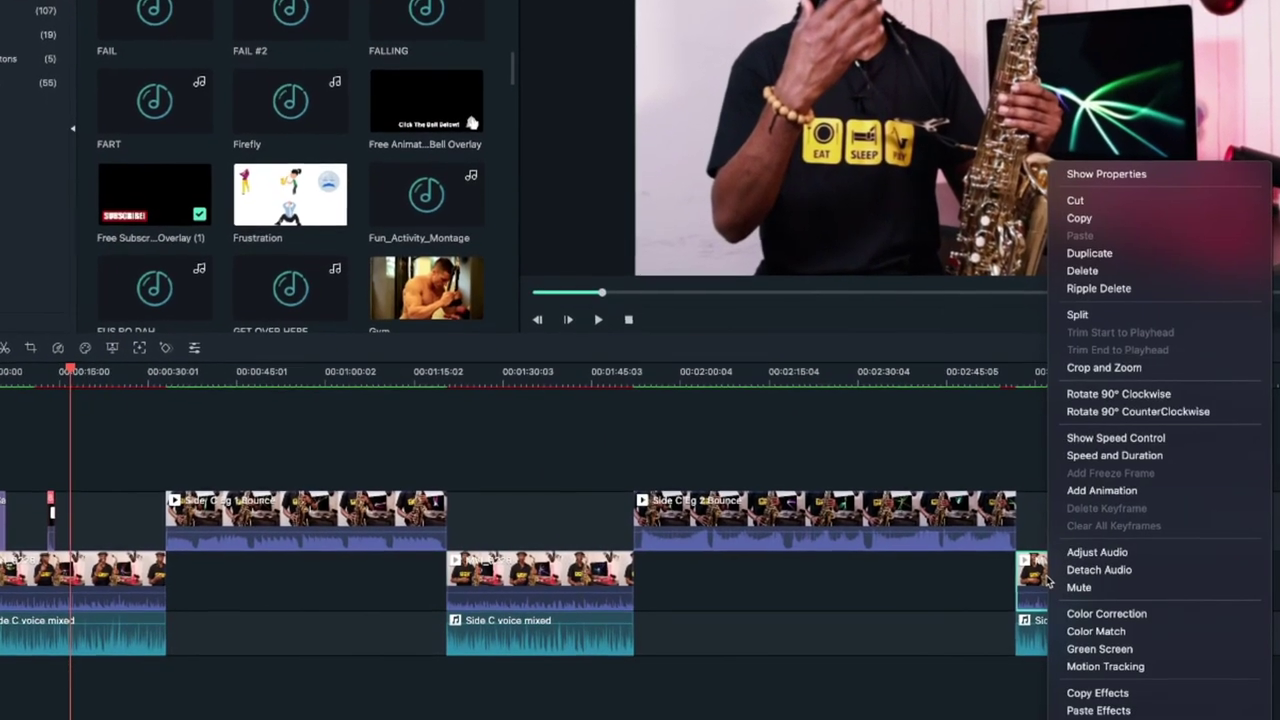
pyautogui.press('Return')
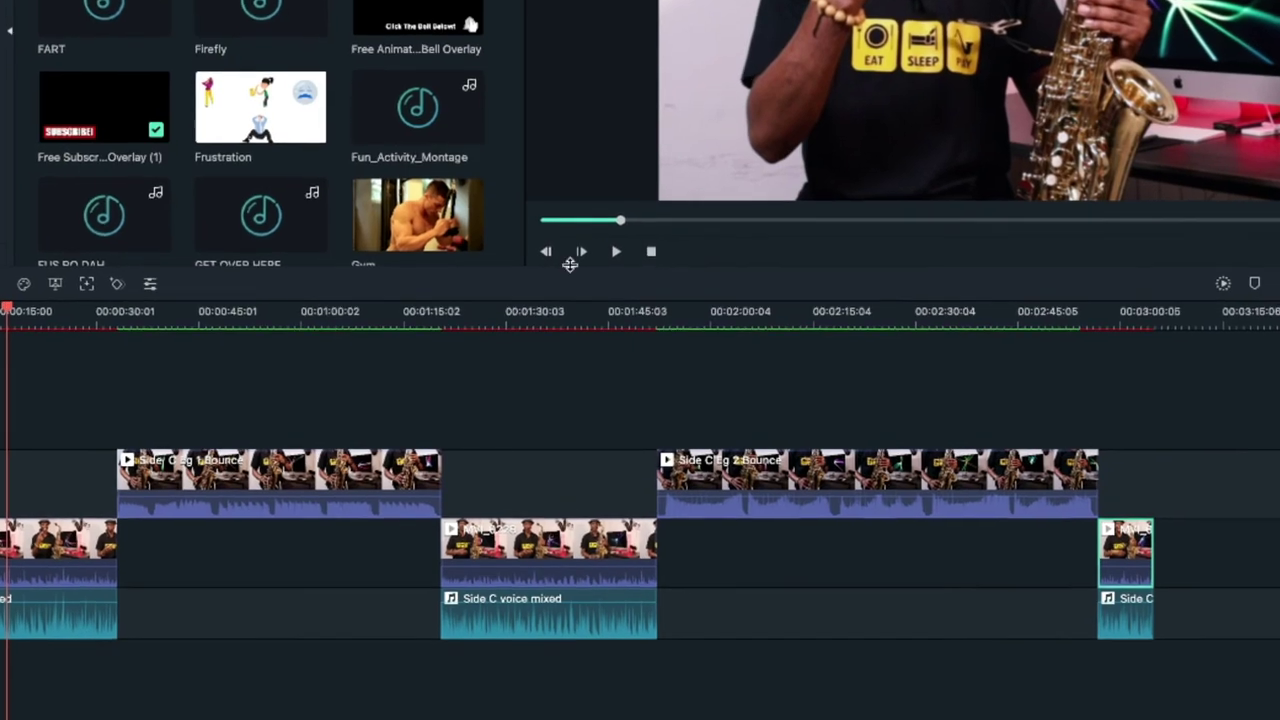
pyautogui.click(645, 270)
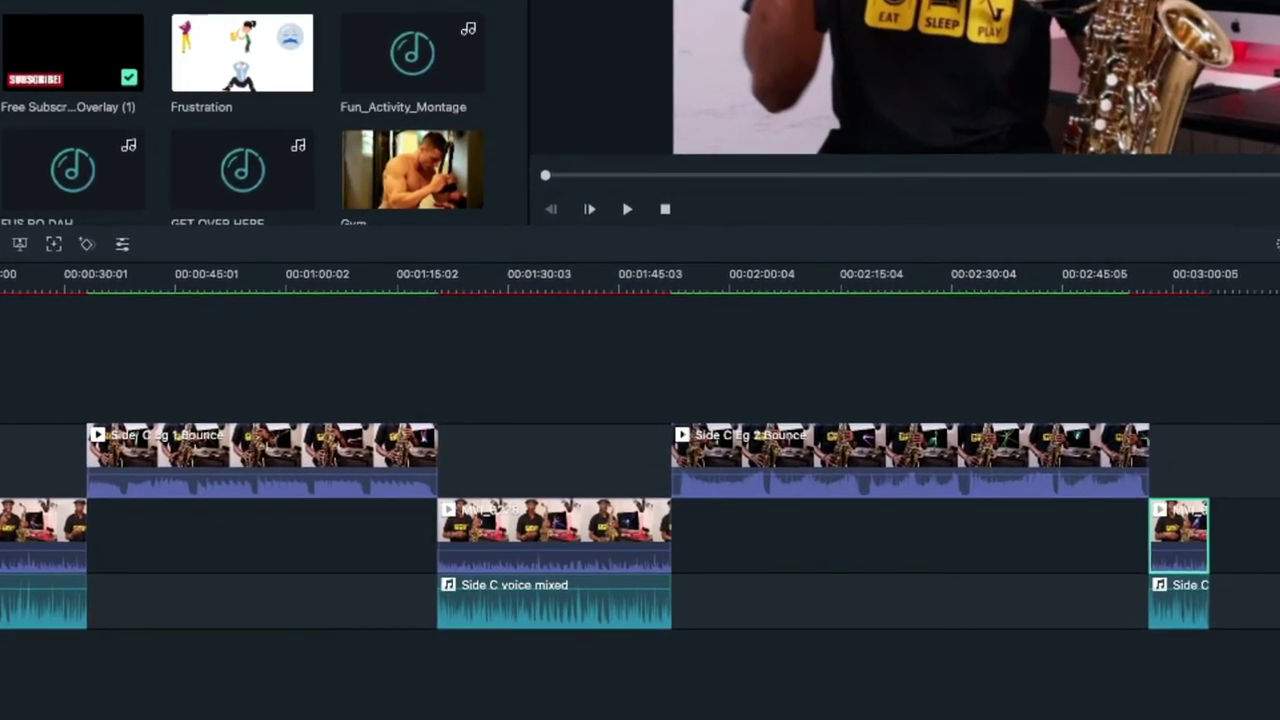